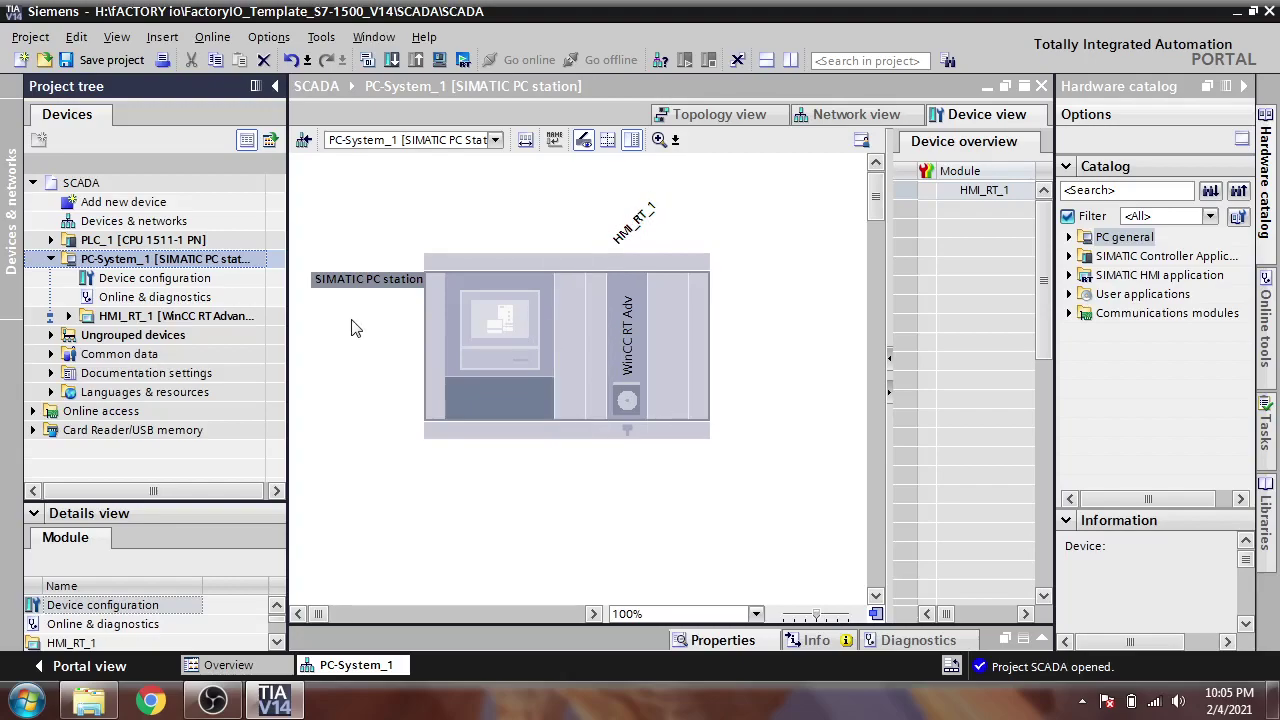
Open the runtime settings of HMI_RT_1 and review its general screen settings.
click(69, 316)
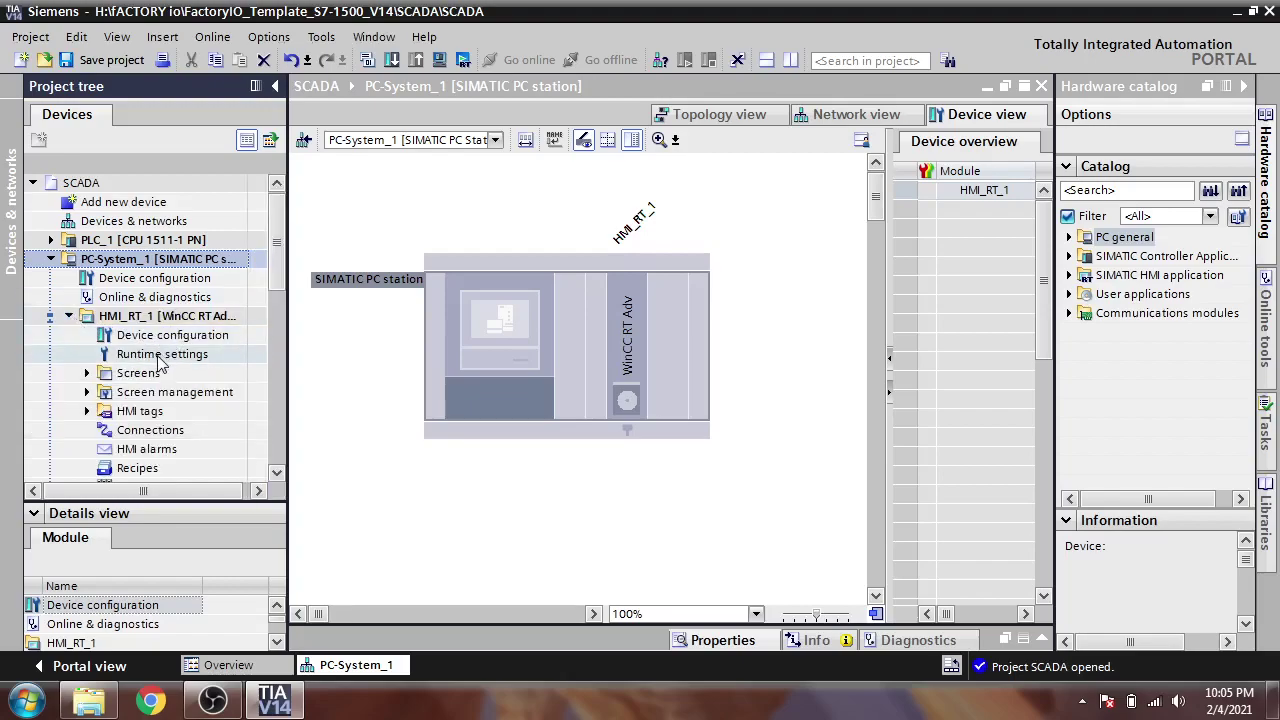
double_click(160, 356)
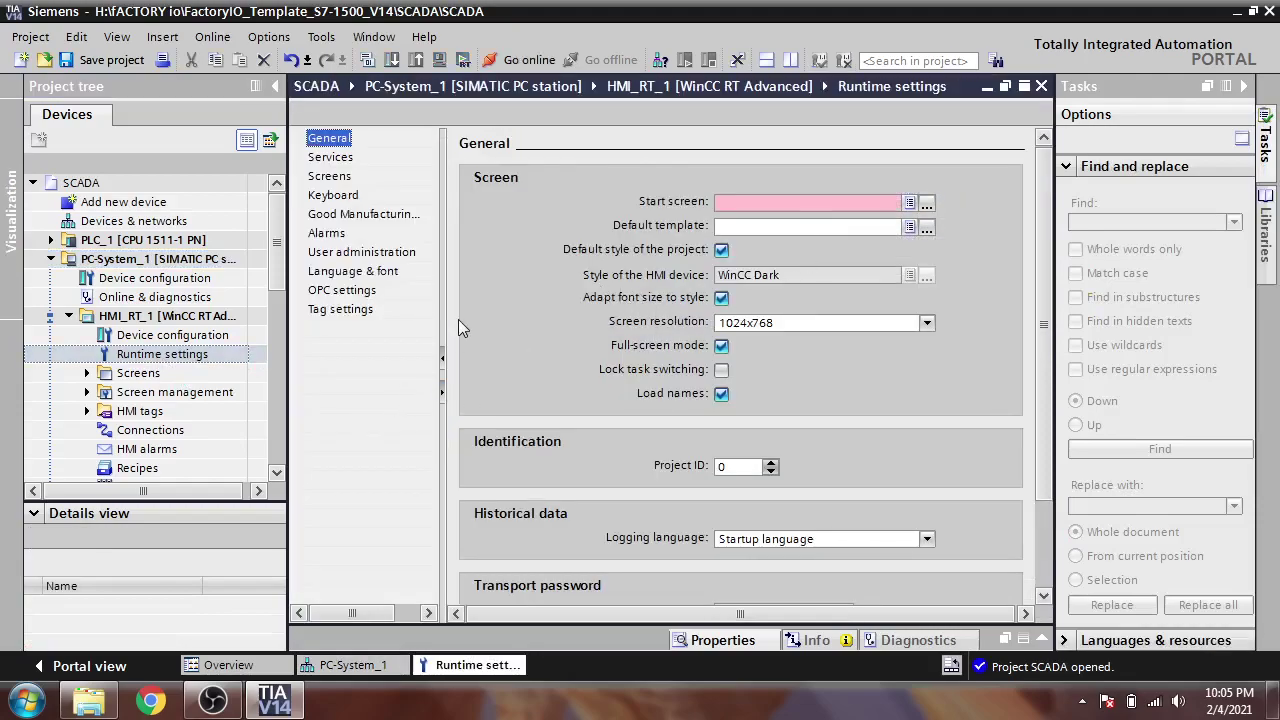
click(69, 317)
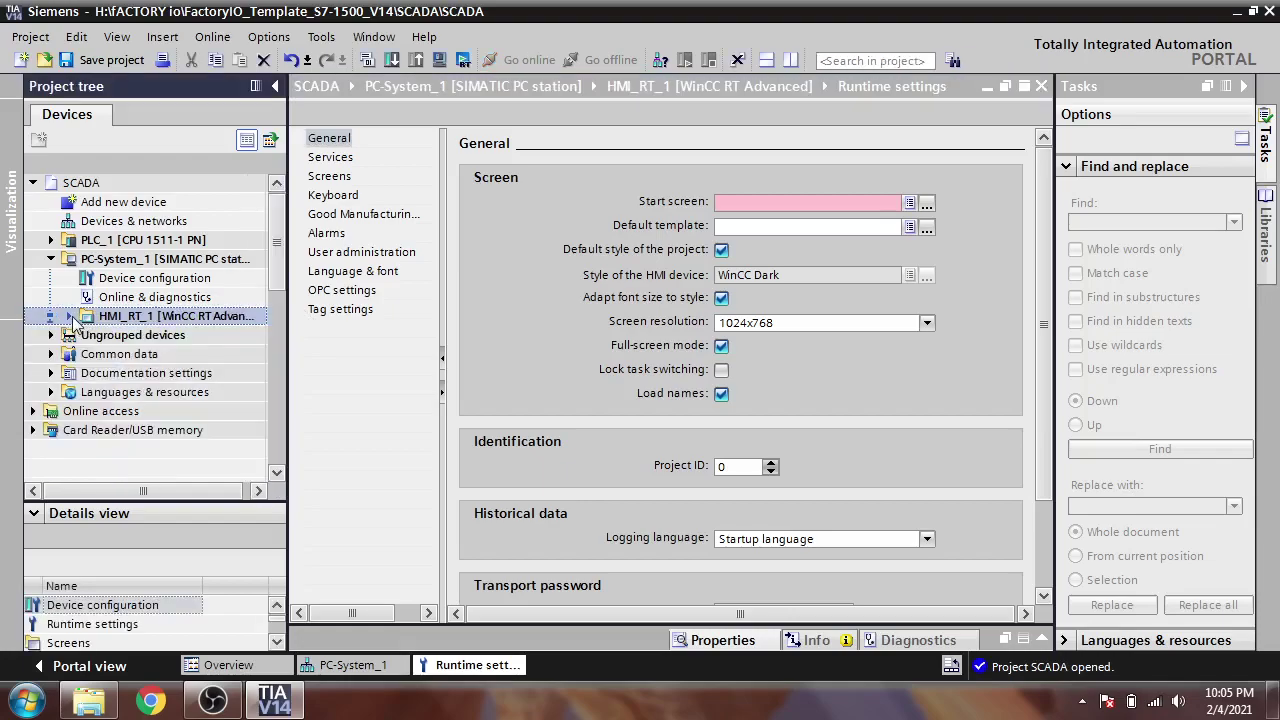
click(69, 316)
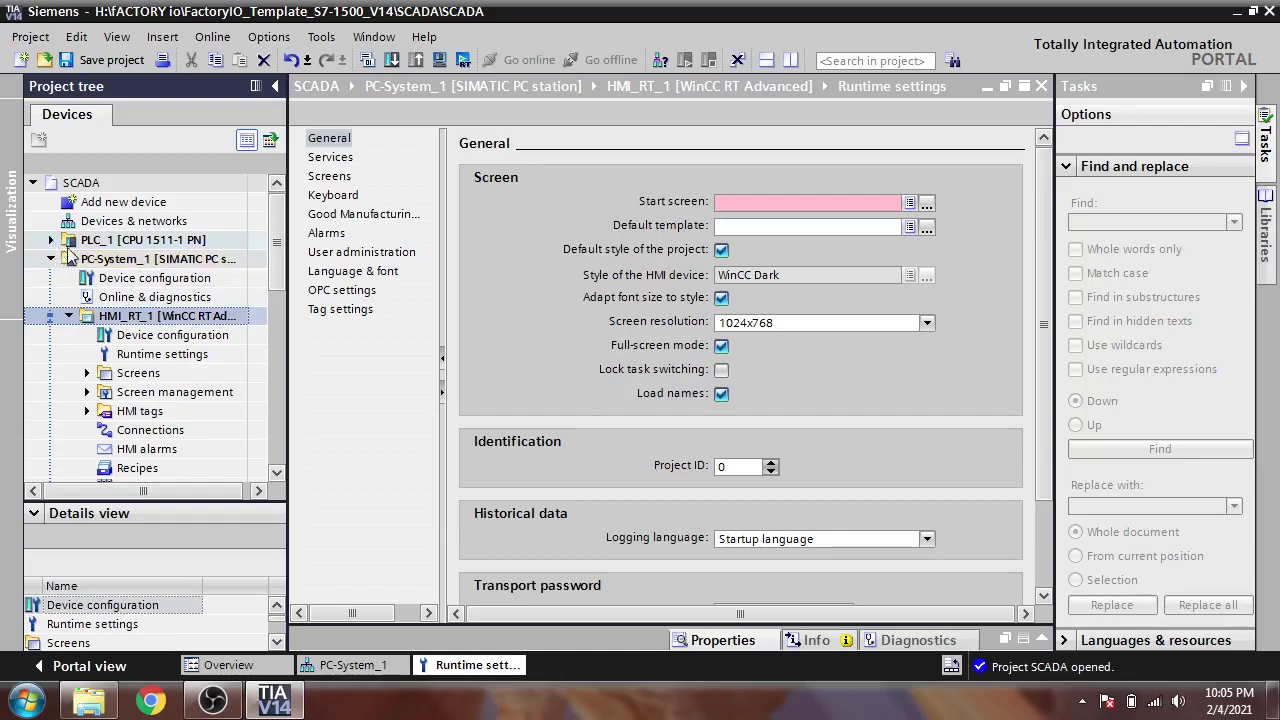
Add an IE general PROFINET/Ethernet communications module to the PC-System_1 station in its device configuration.
click(112, 280)
double_click(112, 280)
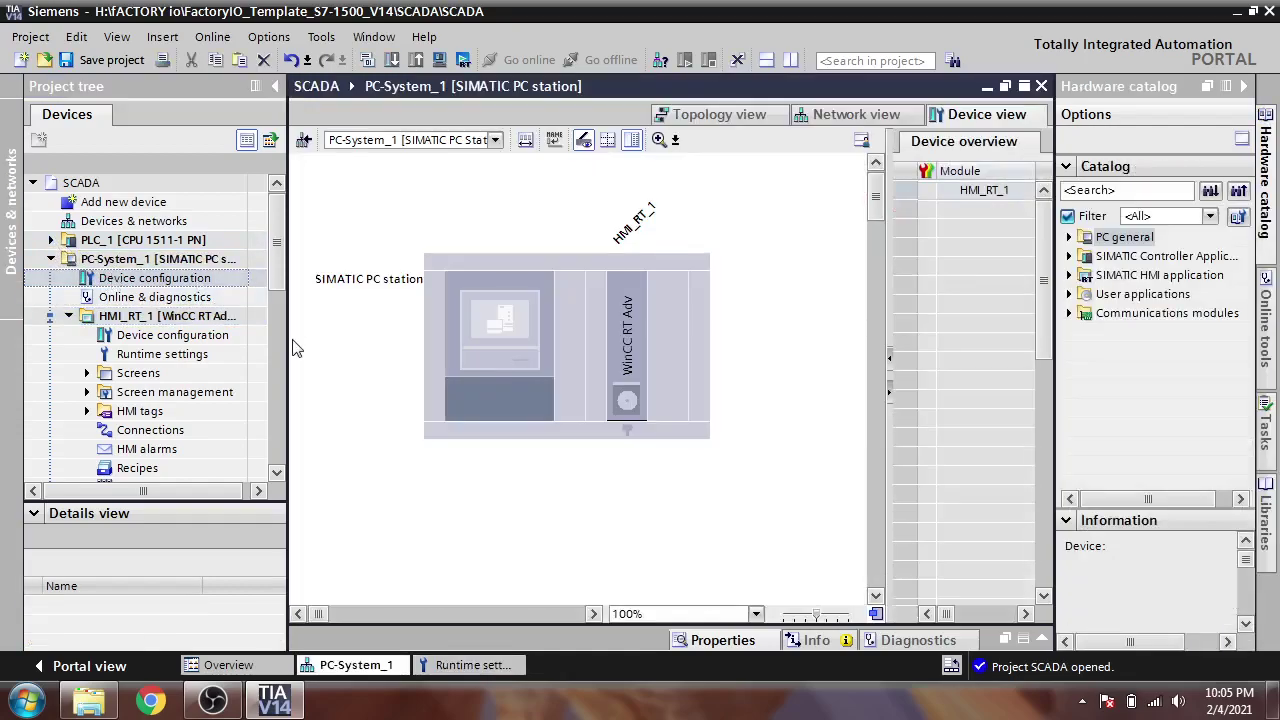
click(551, 366)
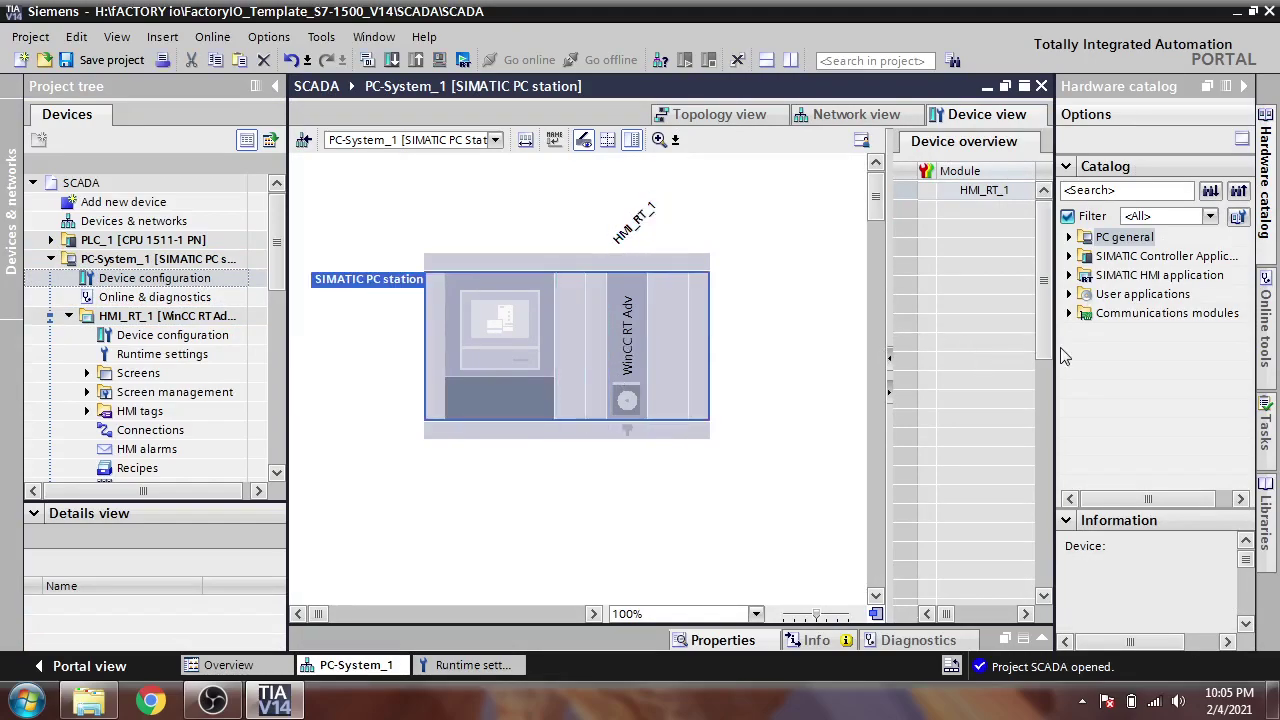
click(1068, 313)
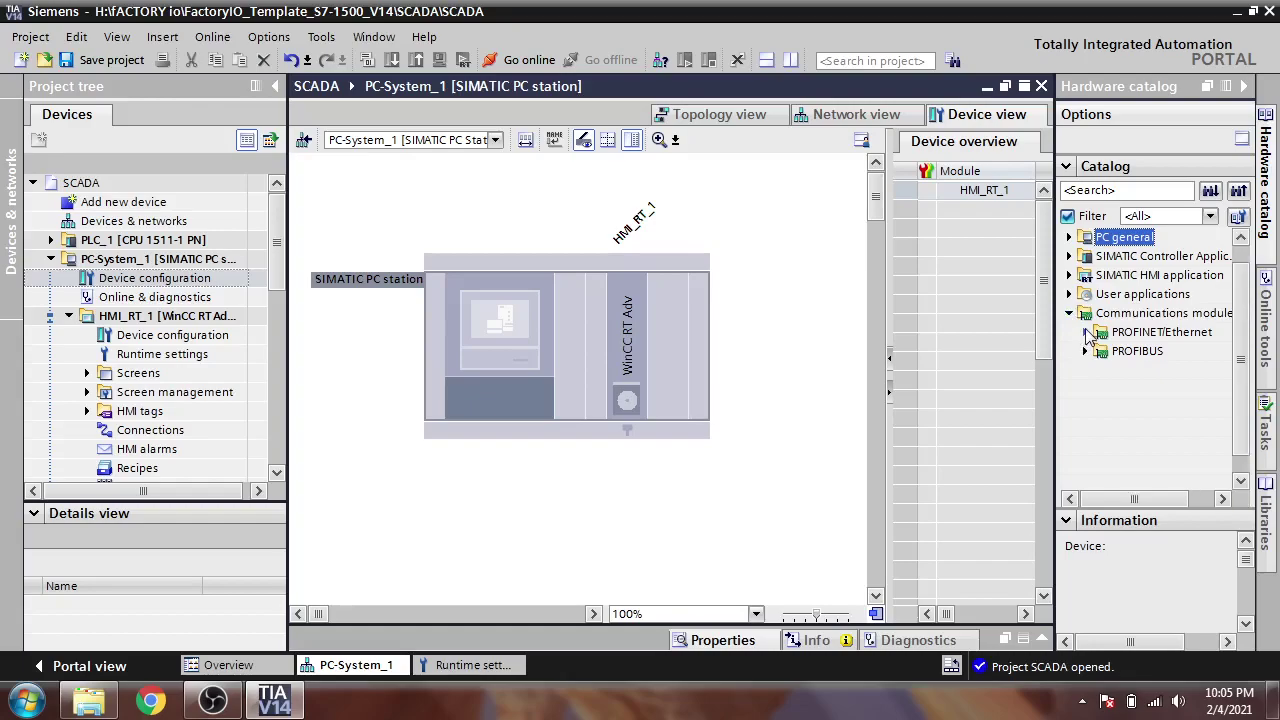
click(1085, 332)
drag(1156, 466, 587, 363)
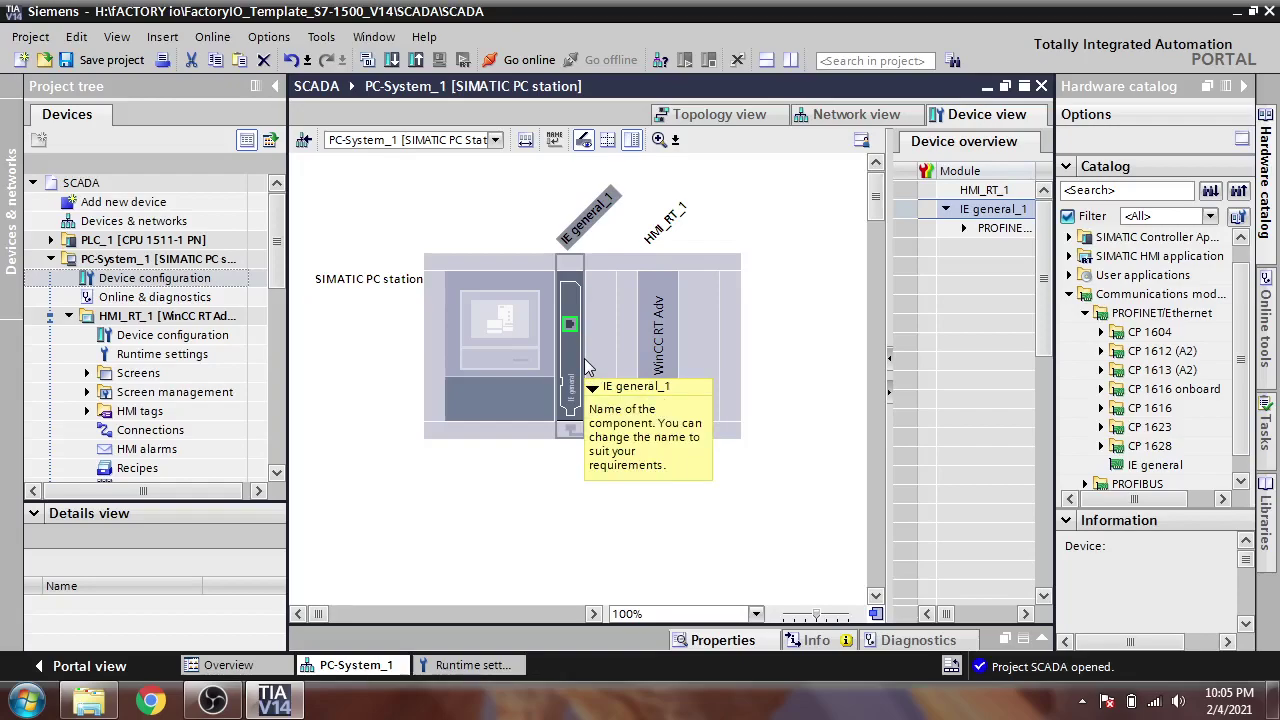
Connect the PLC_1 subnet PN/IE_1 to the IE general interface of PC-System_1 in the network view.
click(50, 240)
double_click(120, 222)
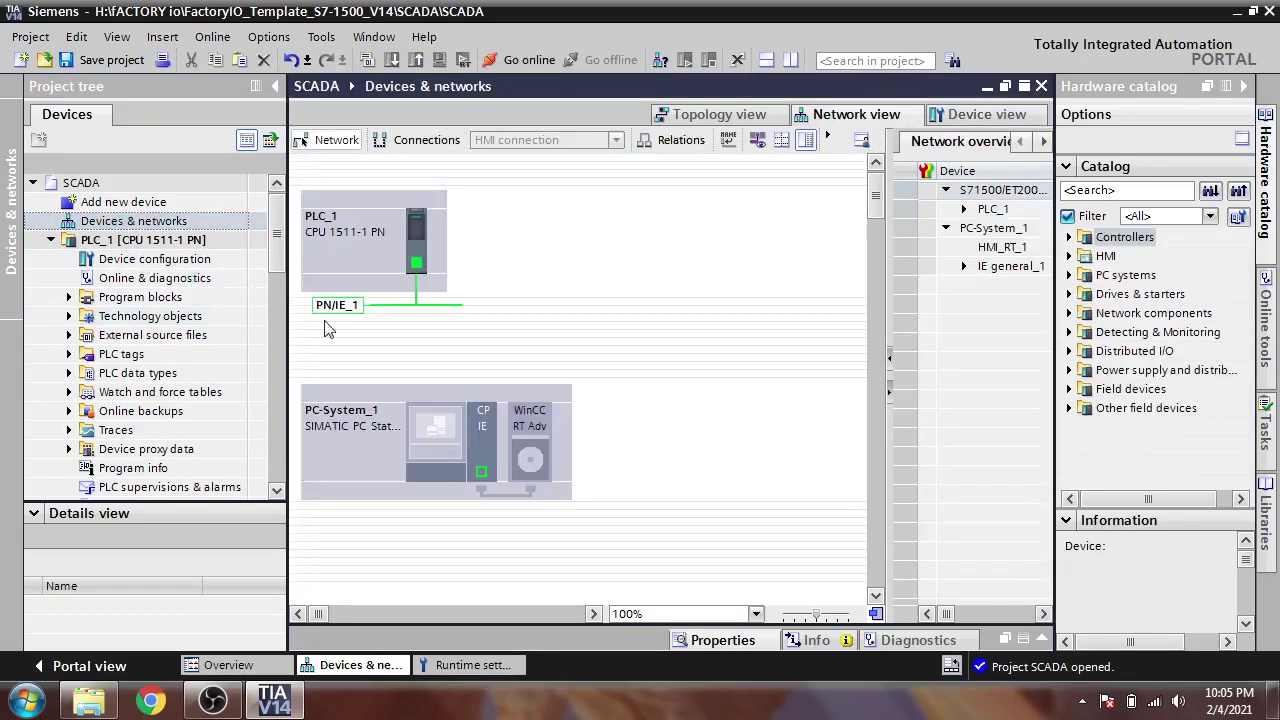
drag(345, 304, 481, 474)
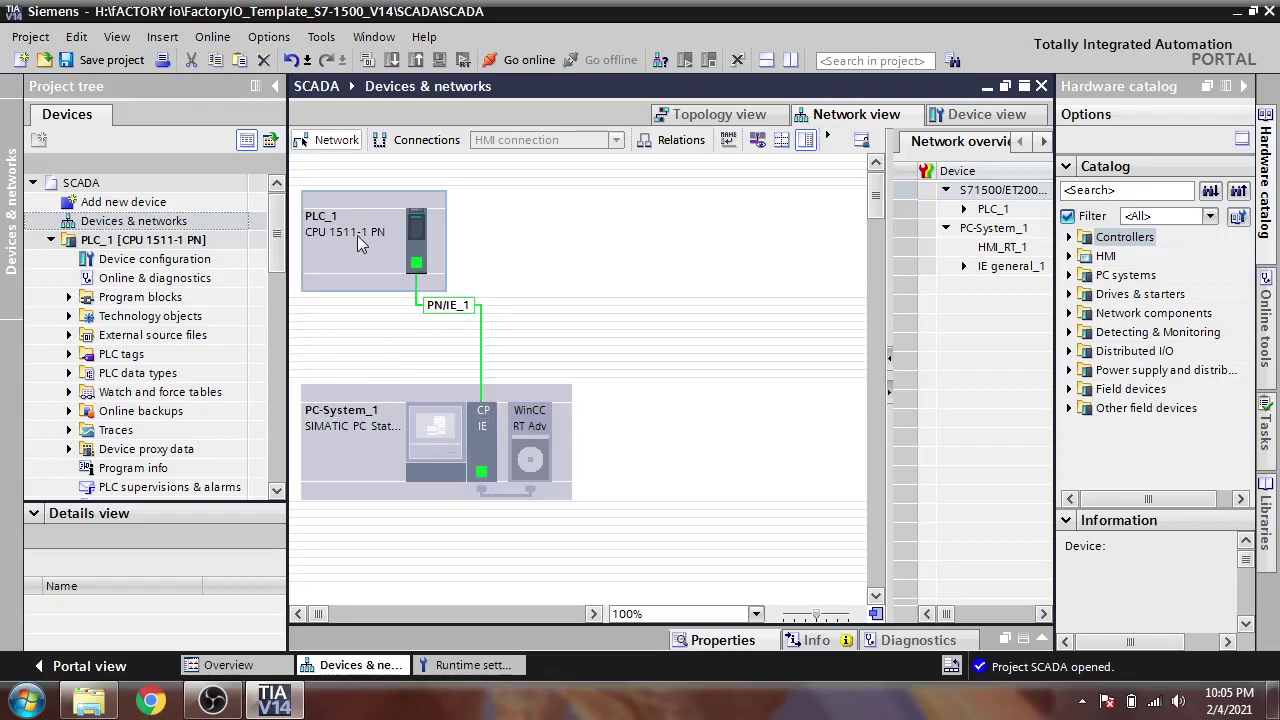
Check the IP address and subnet mask in the PROFINET interface [X1] properties of PLC_1.
click(416, 238)
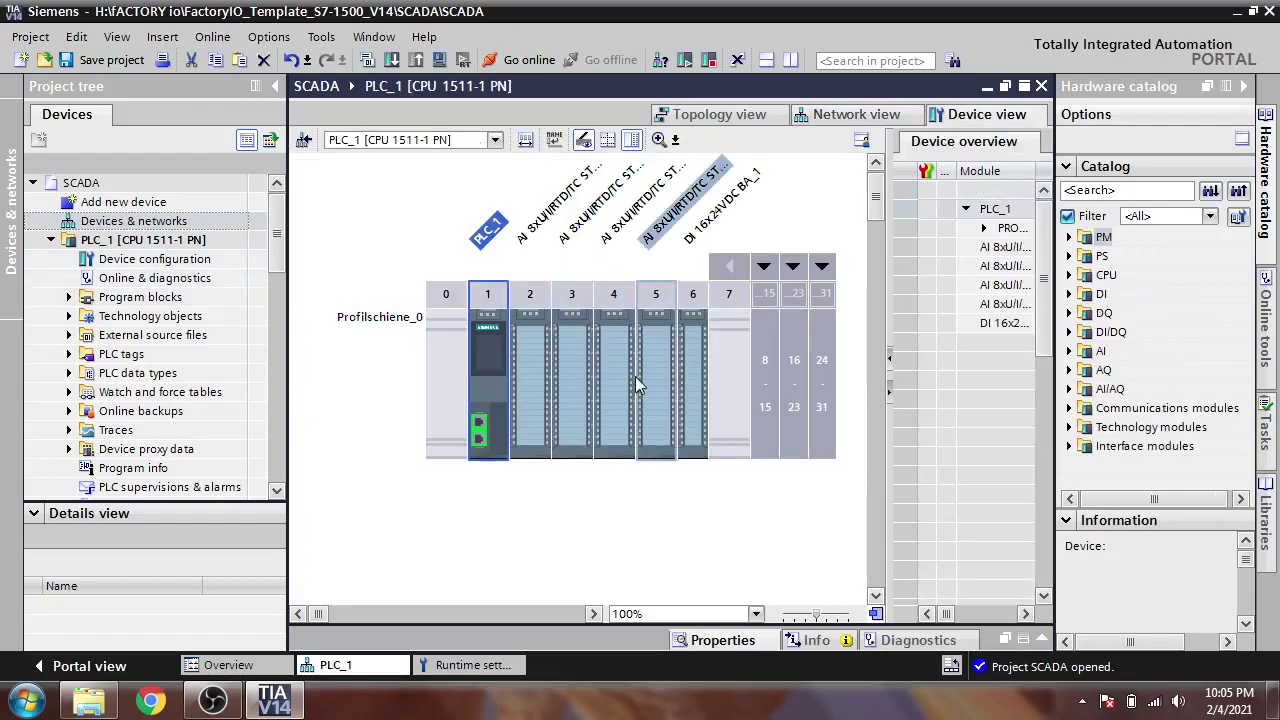
double_click(489, 413)
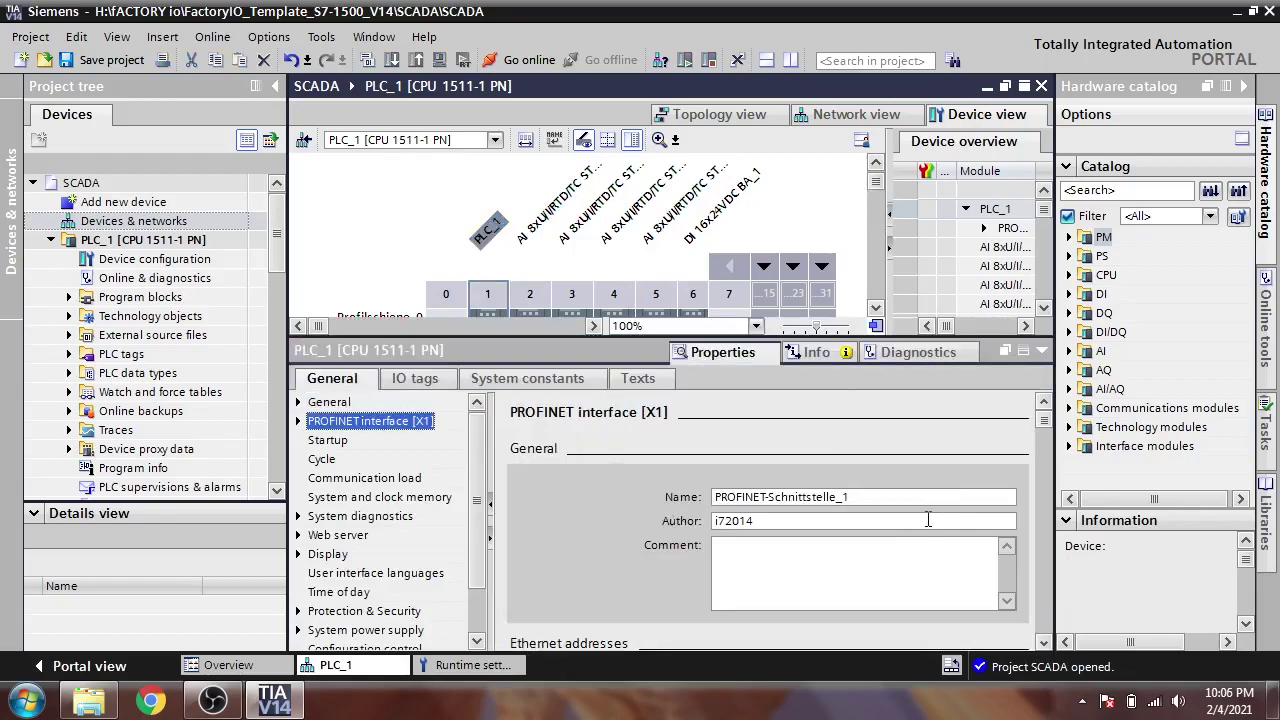
scroll(928, 519, down, 10)
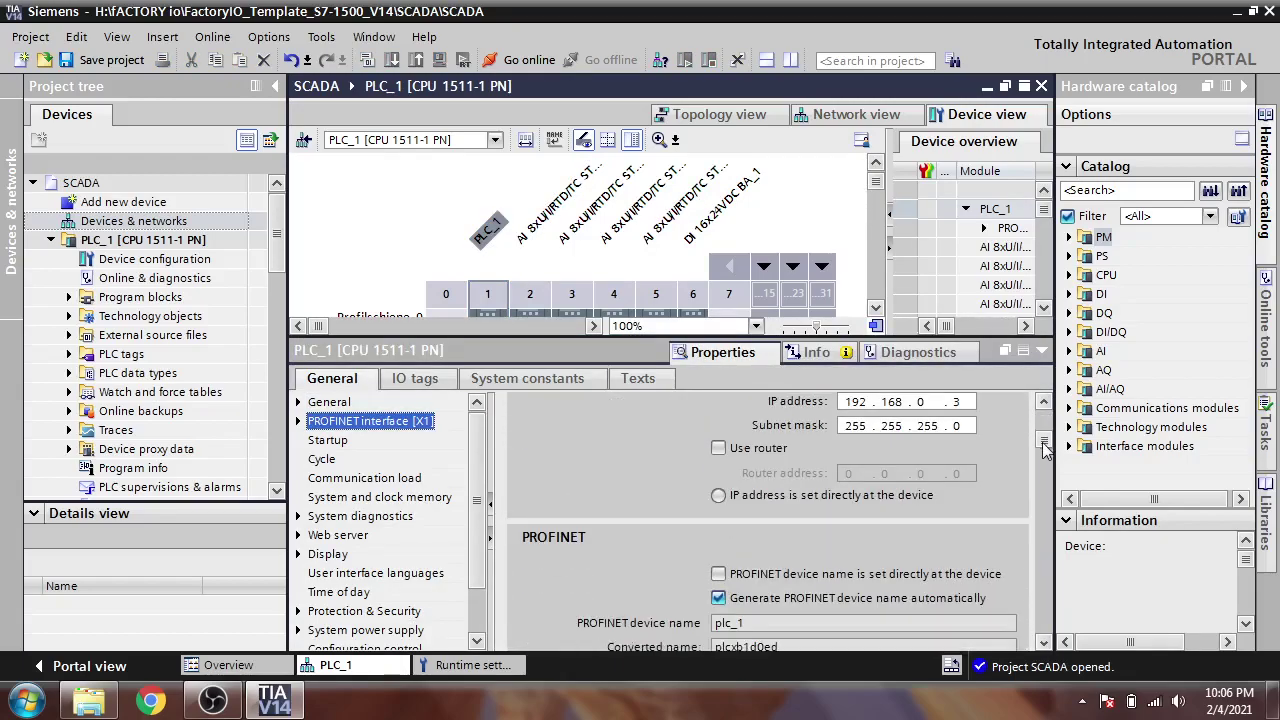
scroll(1043, 450, up, 3)
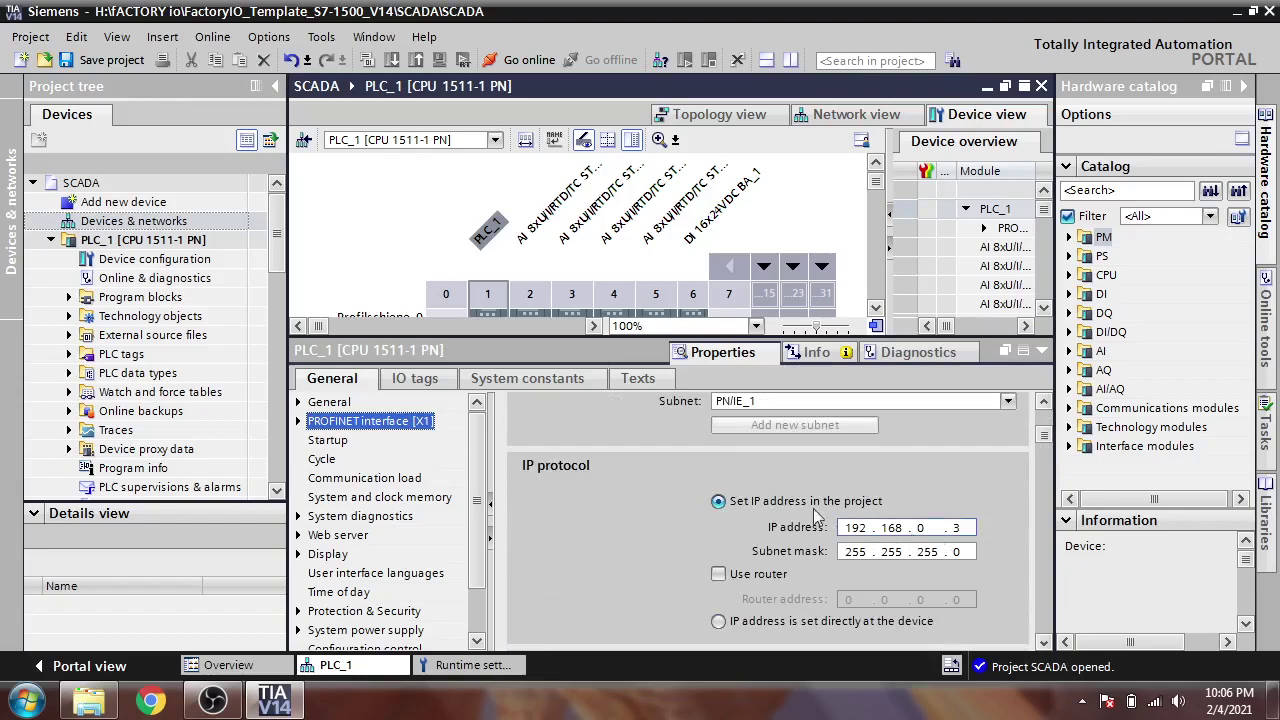
scroll(270, 257, down, 2)
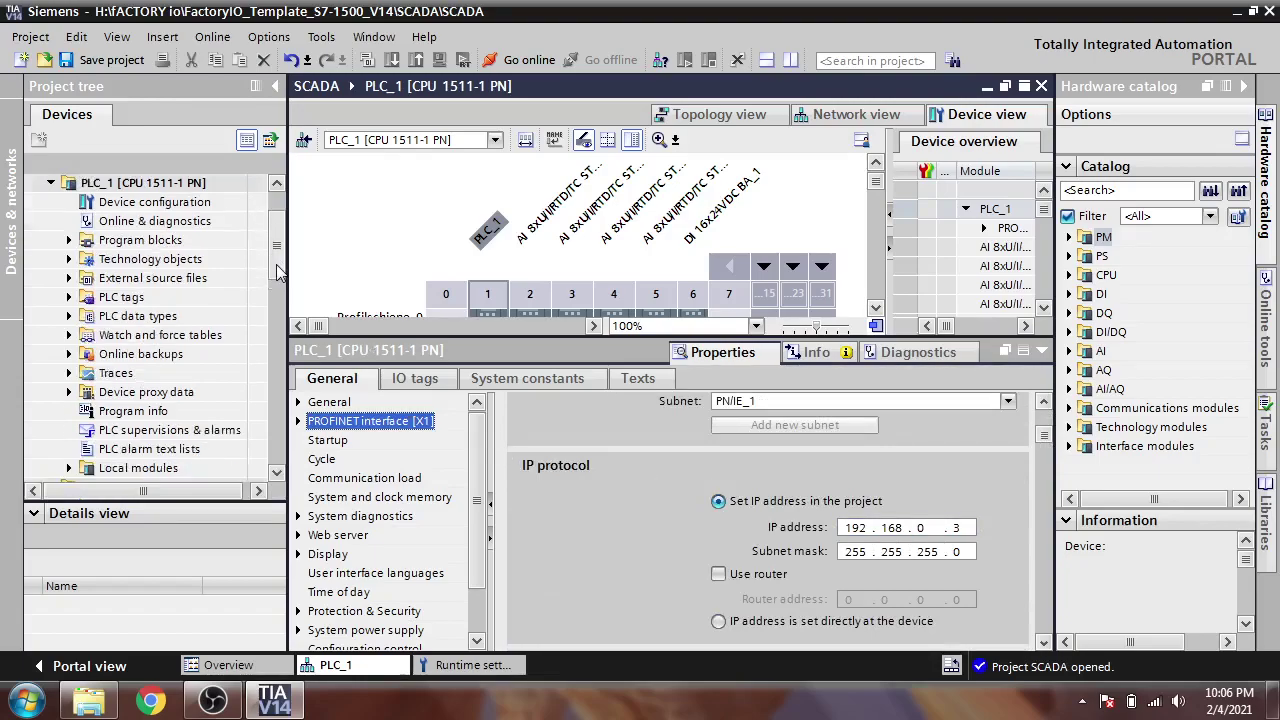
scroll(200, 265, up, 2)
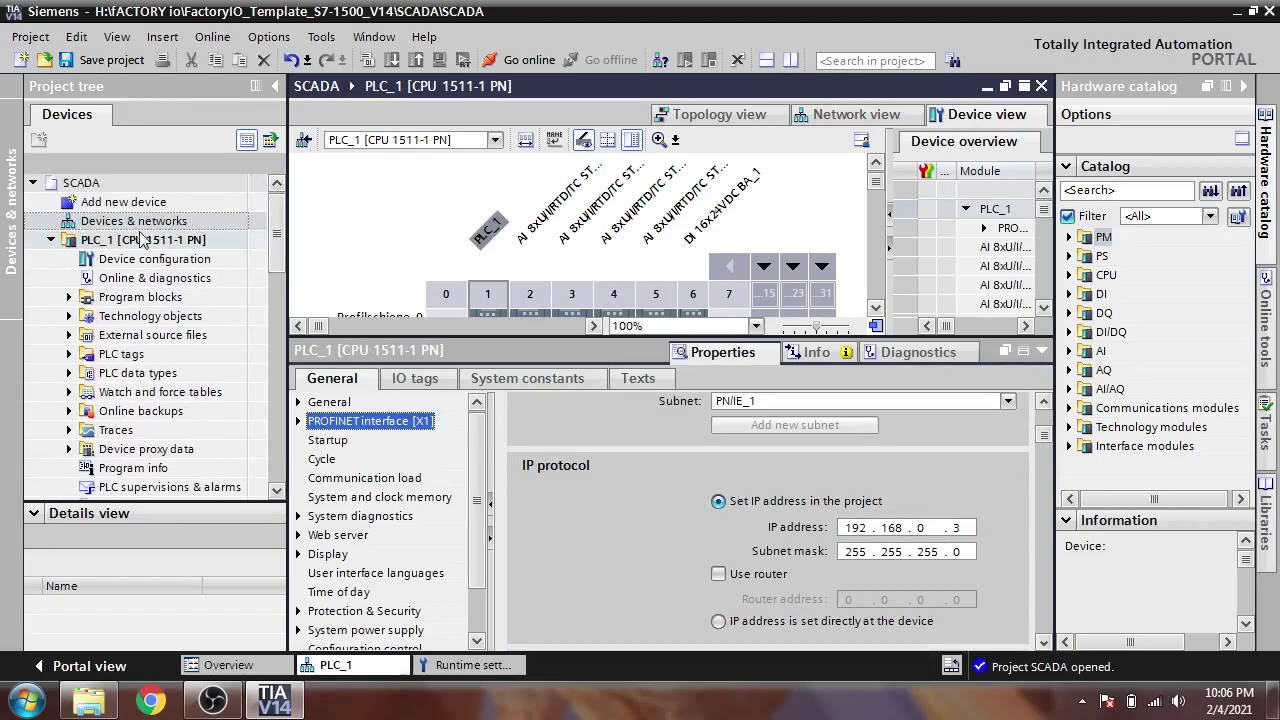
Add a new connection to HMI_RT_1 with SIMATIC S7 1500 as the communication driver.
click(120, 221)
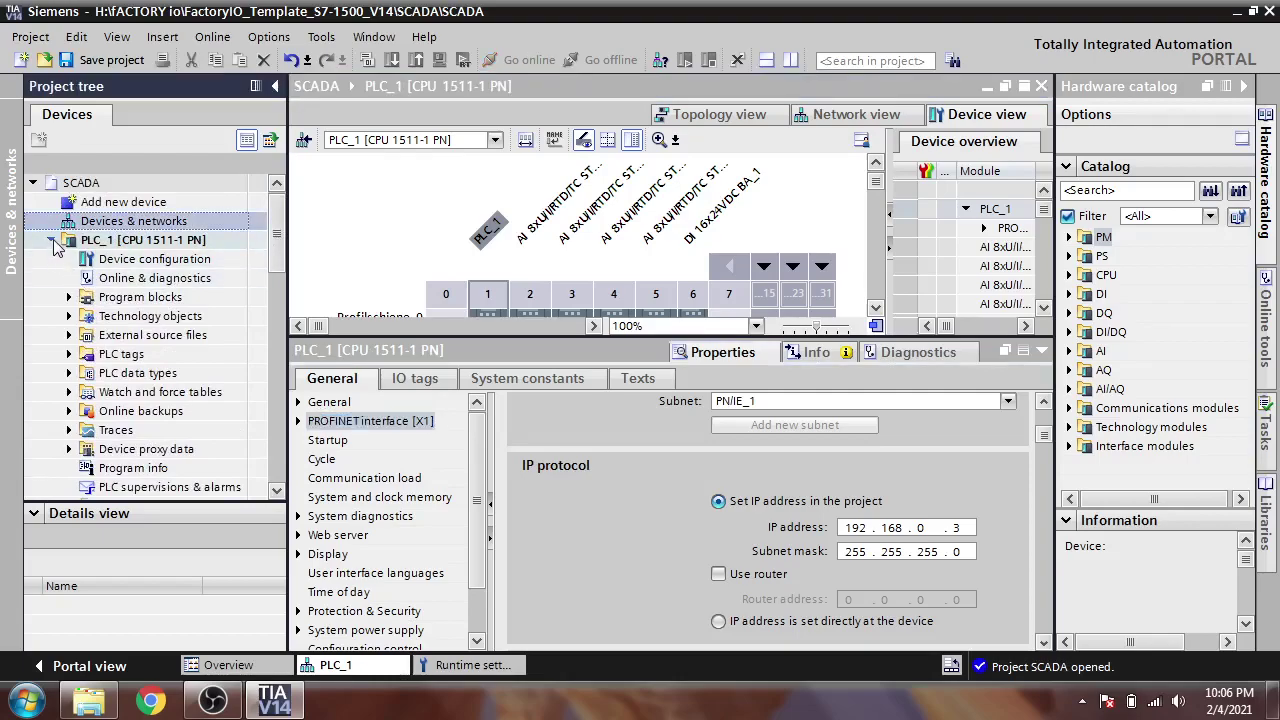
click(51, 241)
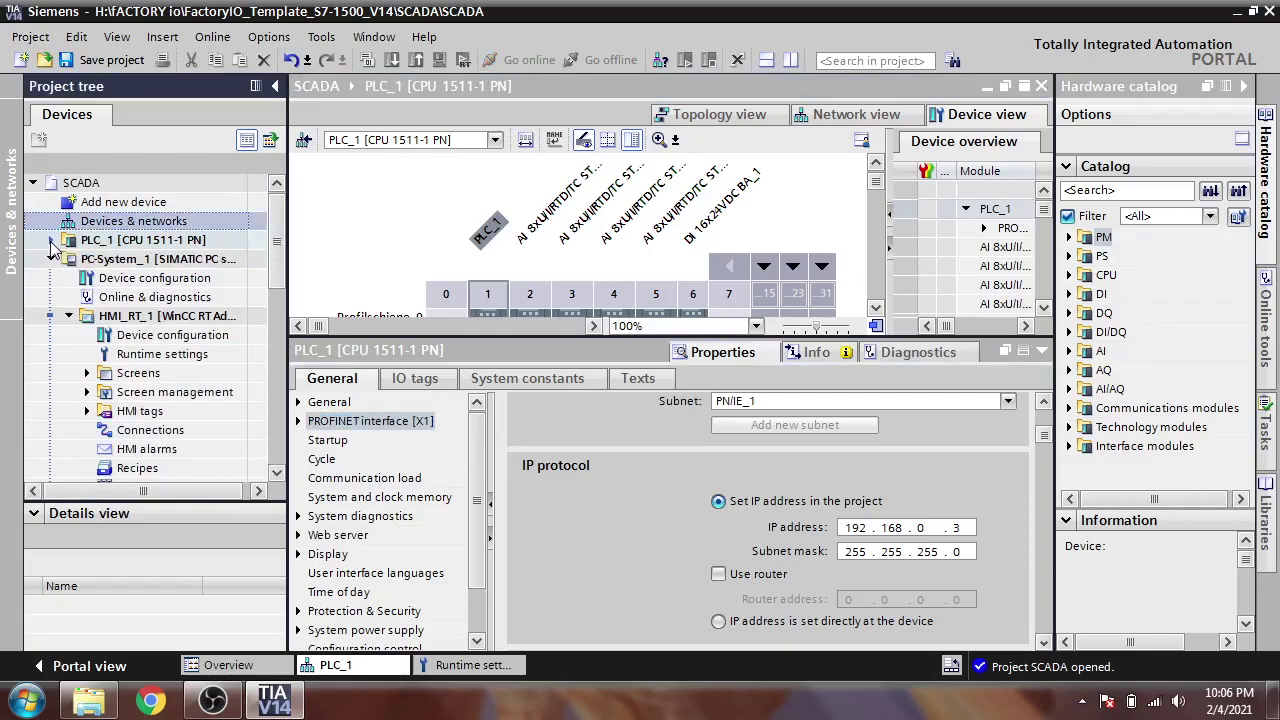
click(68, 316)
click(68, 316)
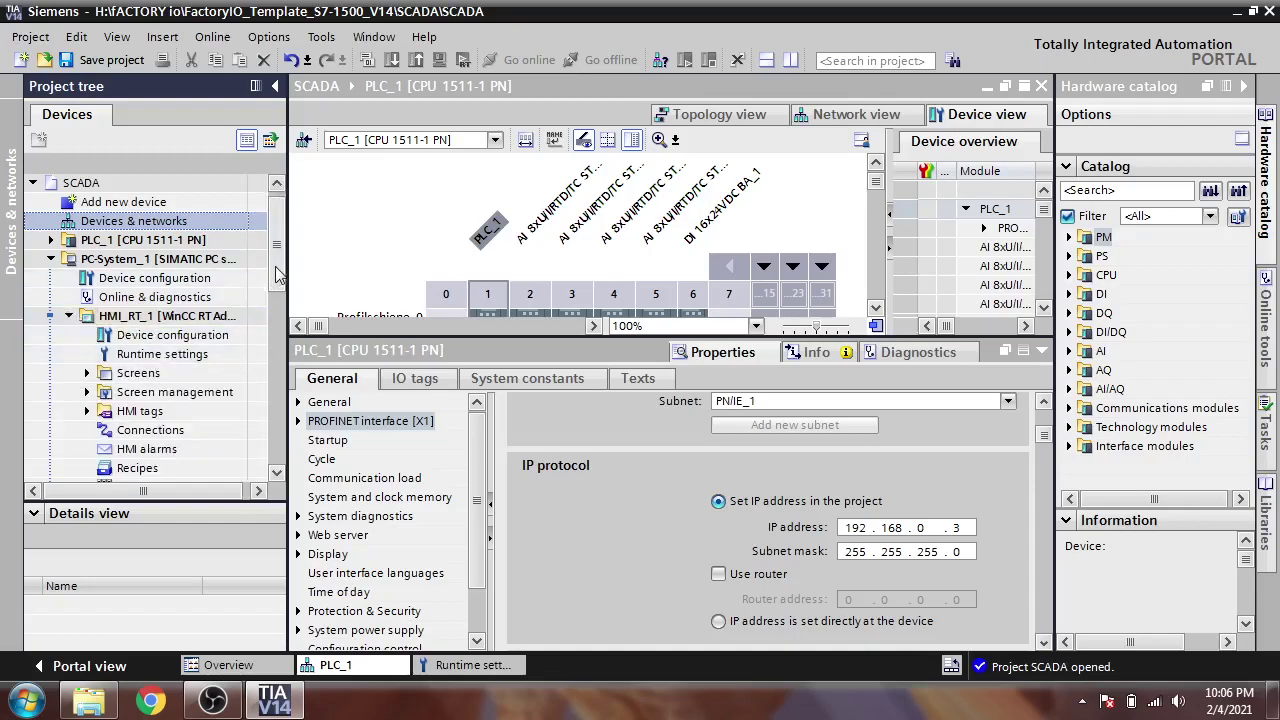
scroll(200, 320, down, 1)
double_click(163, 373)
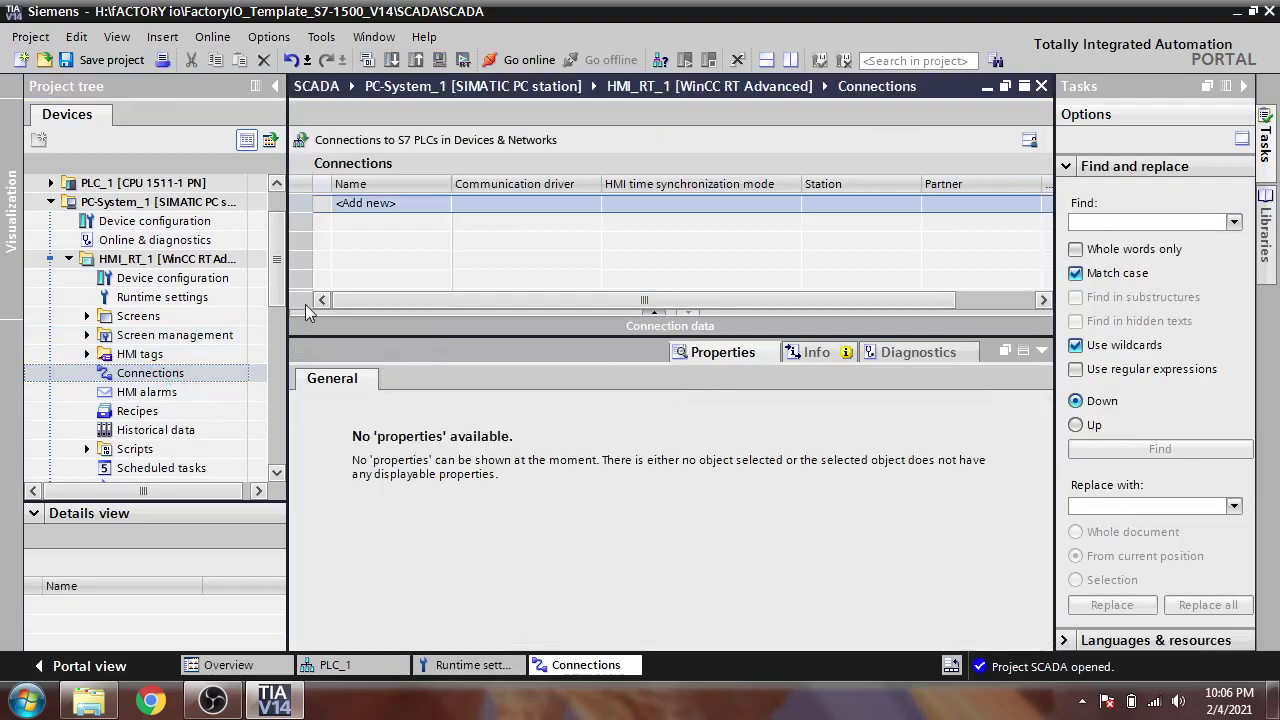
click(408, 204)
click(425, 203)
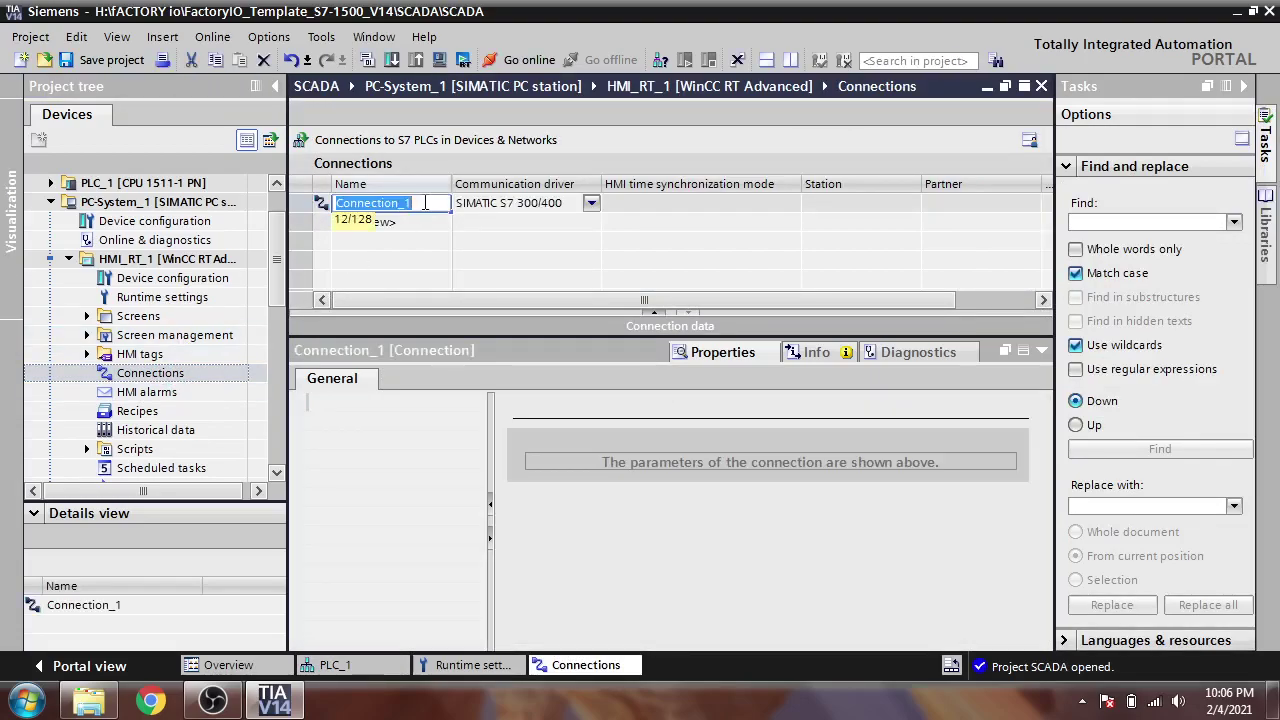
click(590, 205)
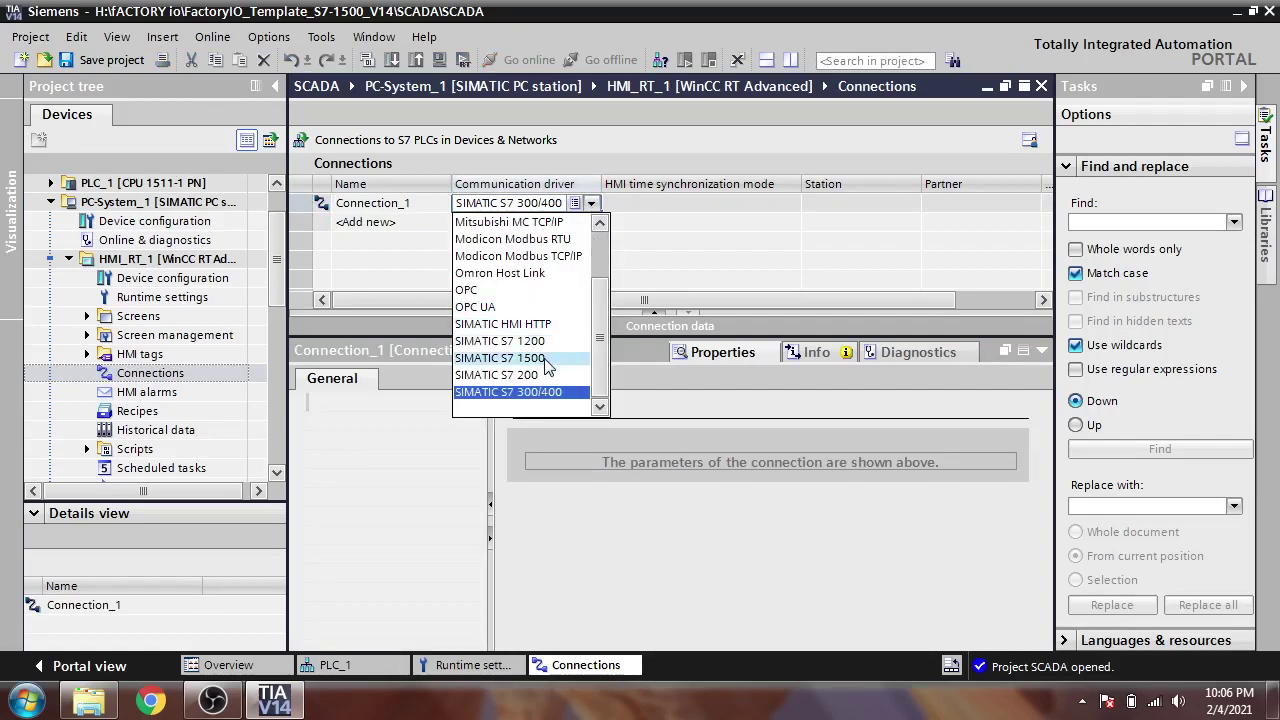
click(546, 358)
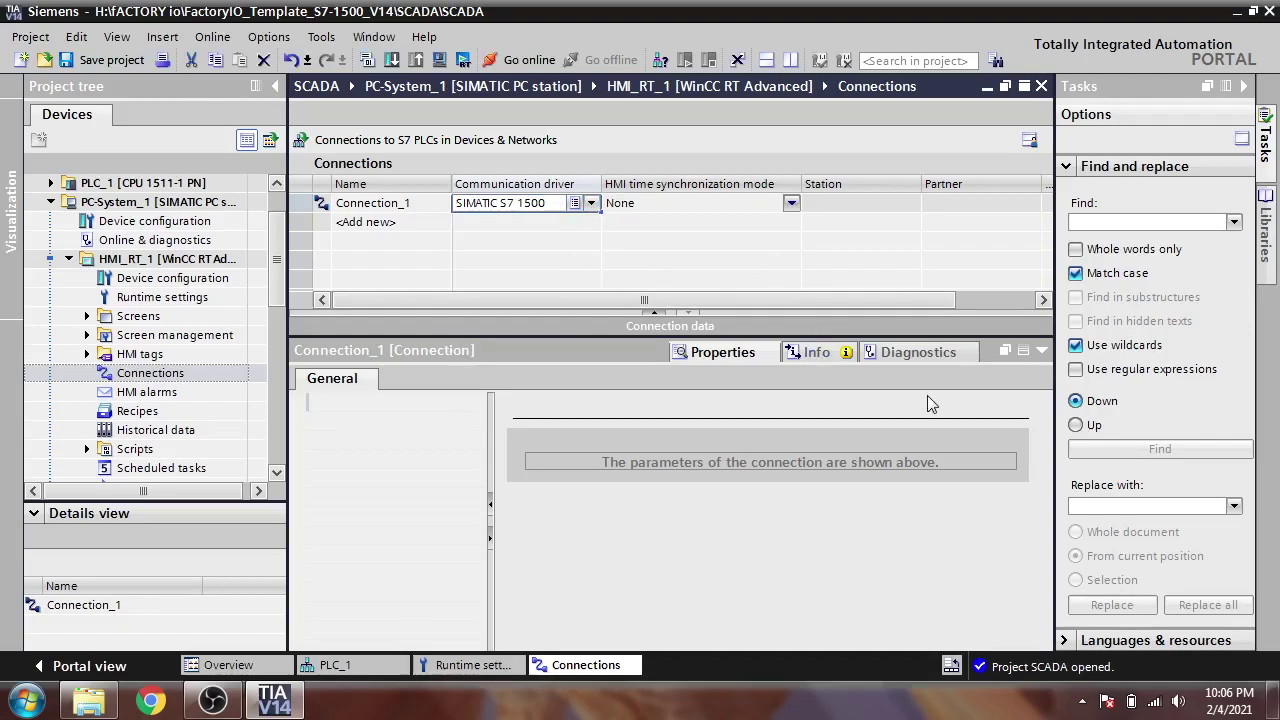
Set the PLC address in the new connection's parameters to 192.168.0.3 and save the project.
click(1041, 351)
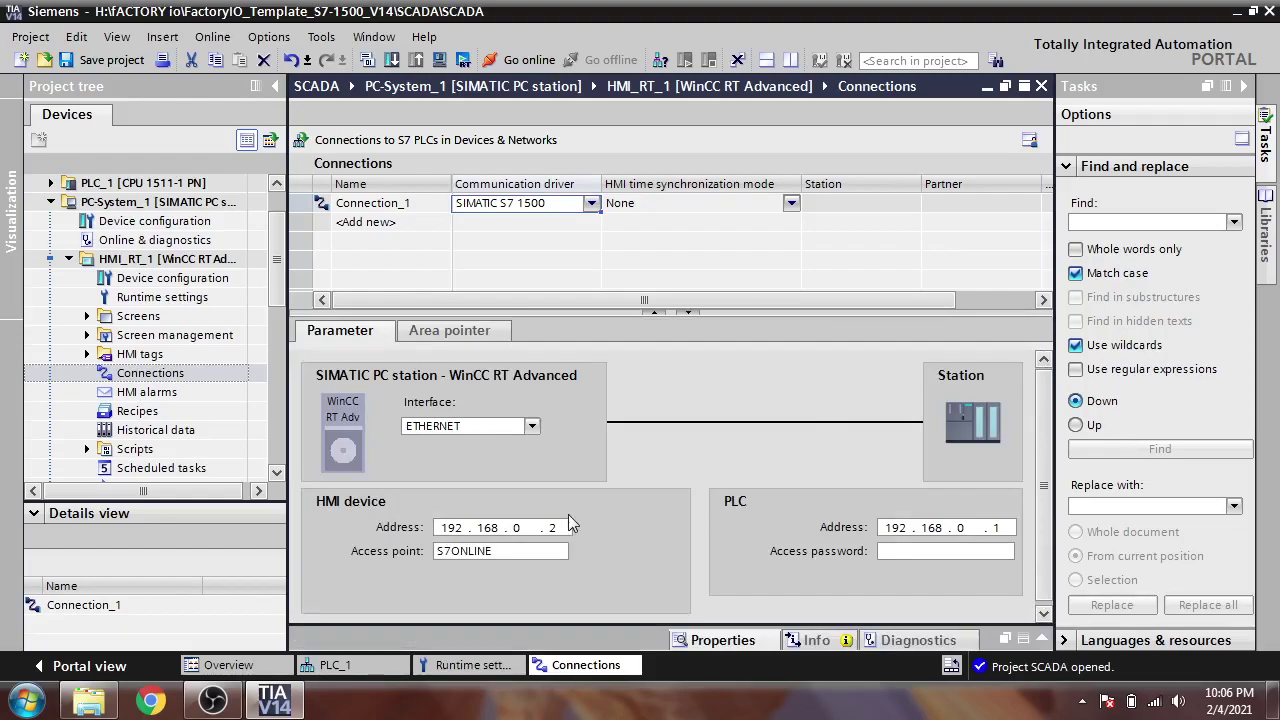
double_click(557, 528)
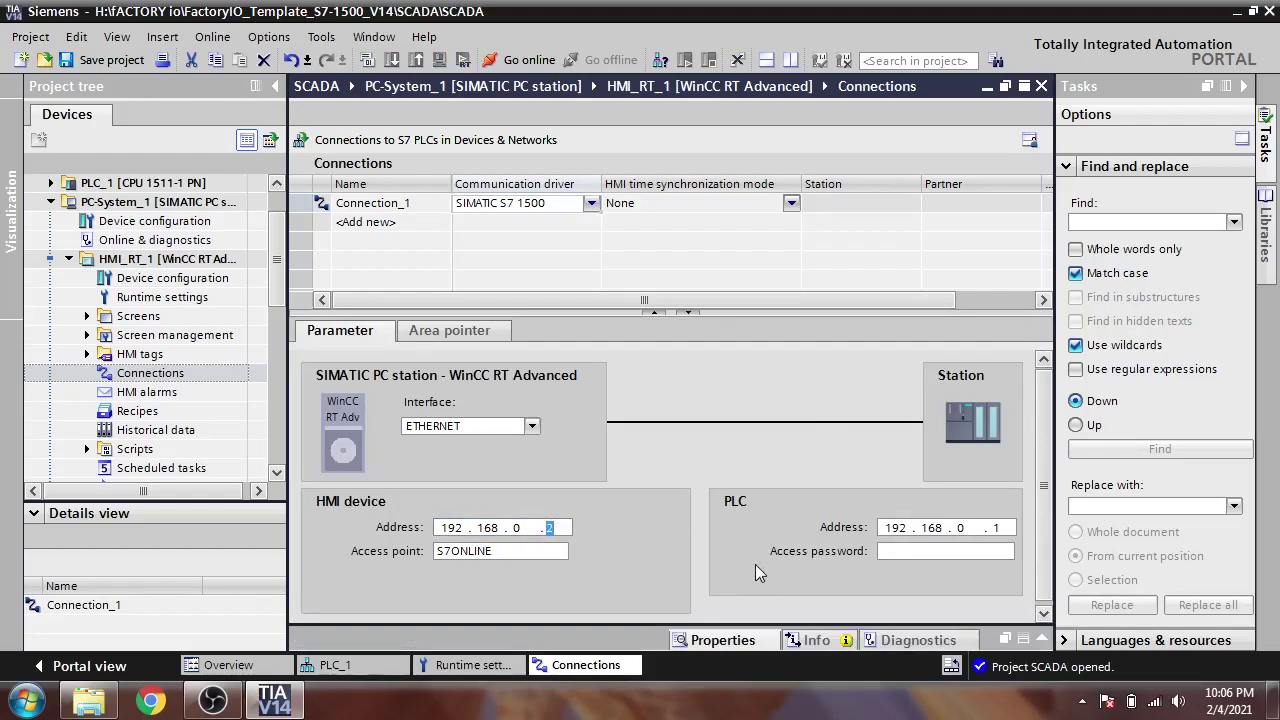
click(994, 527)
double_click(994, 527)
text(3)
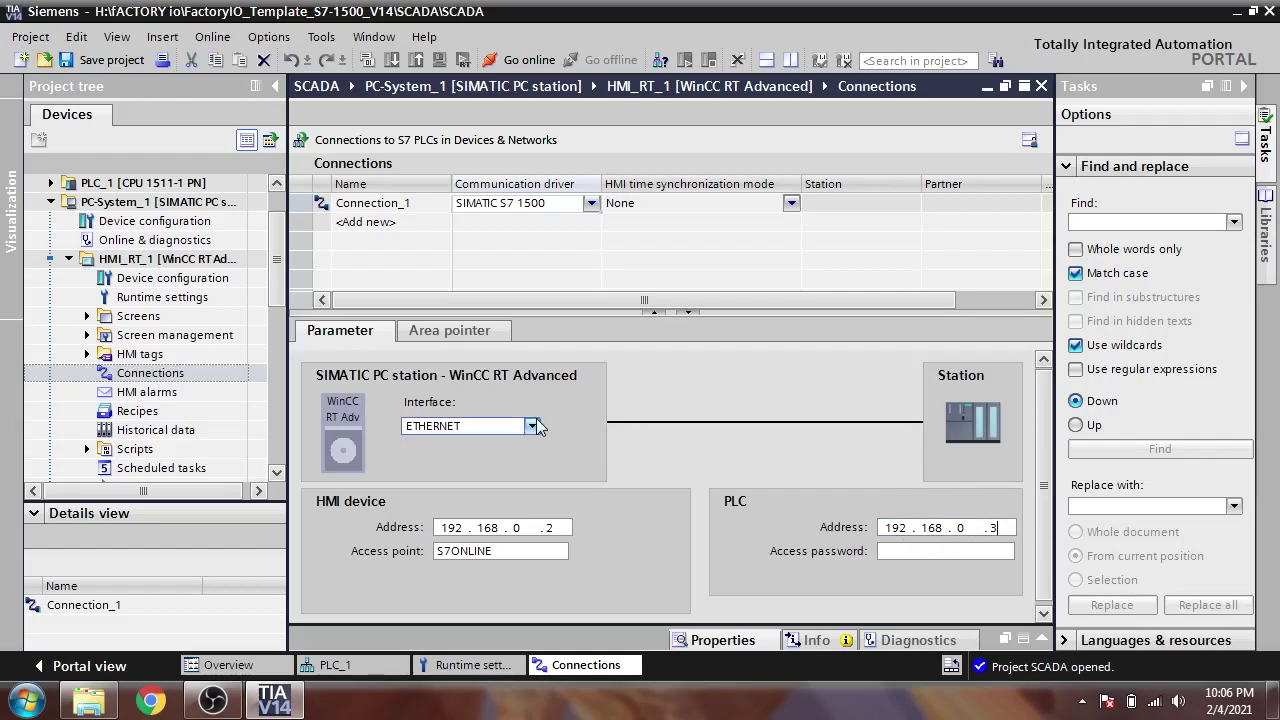
click(303, 205)
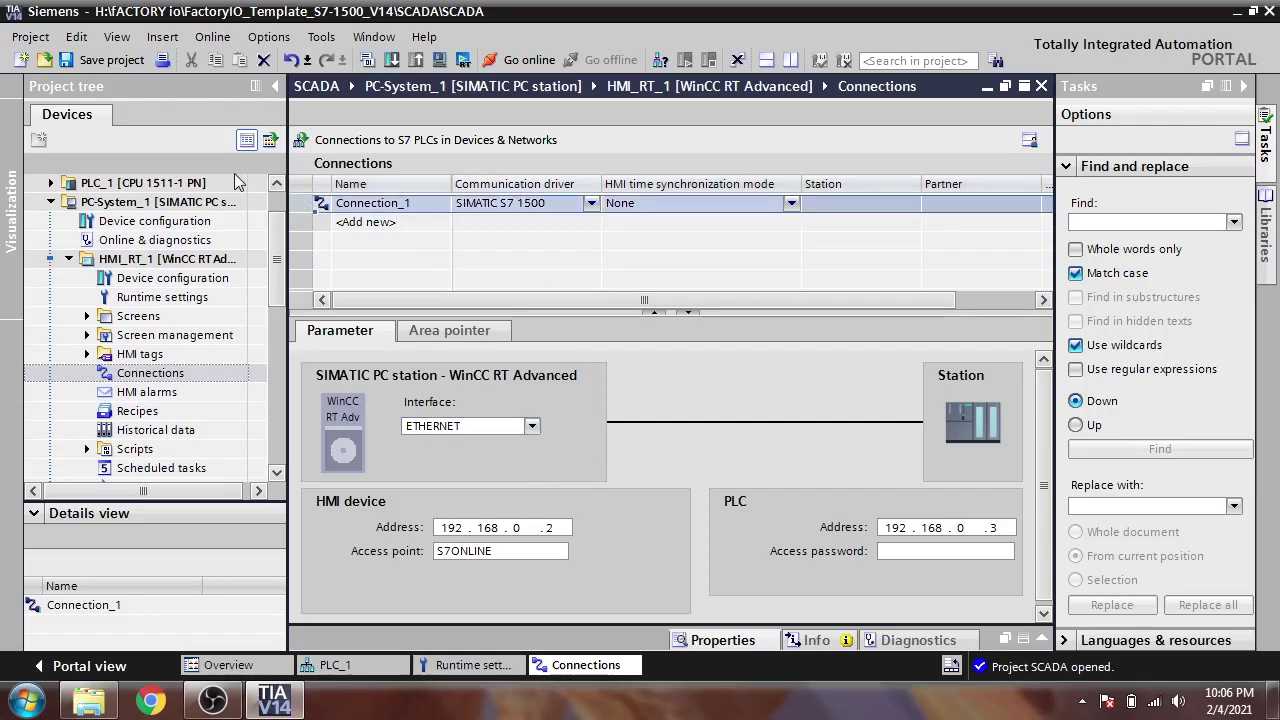
click(110, 60)
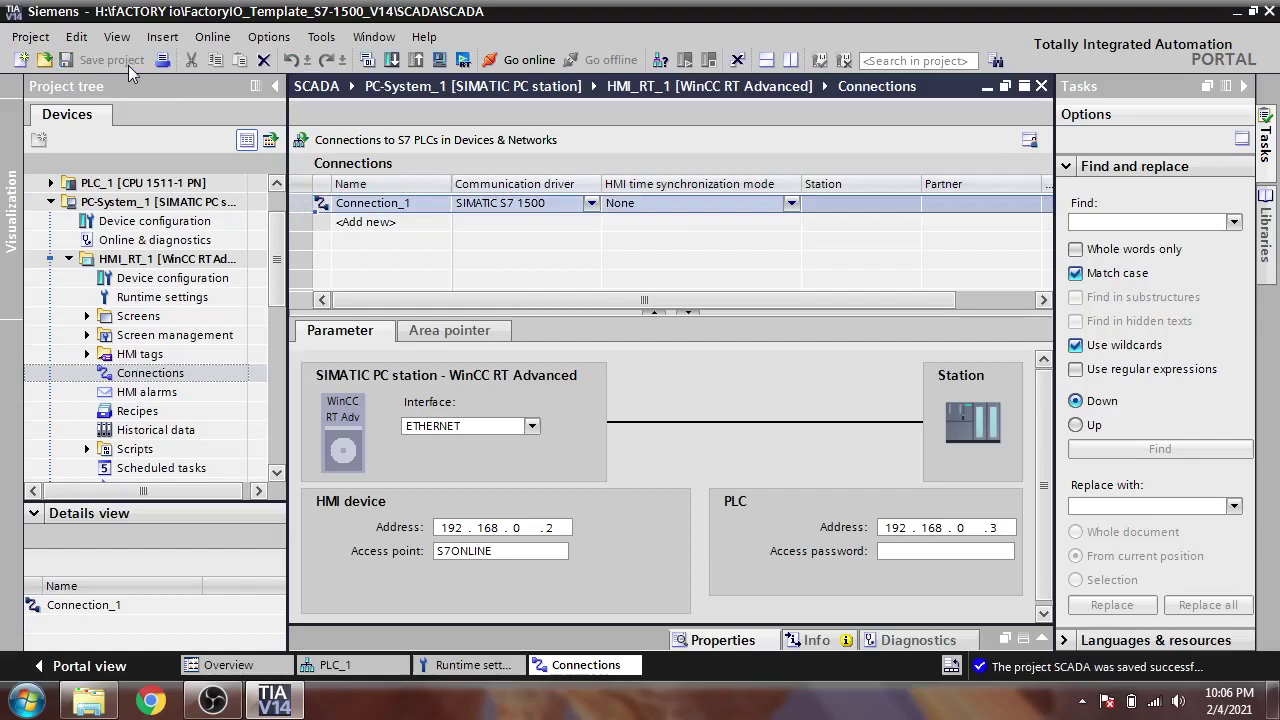
Open PLC_1's Cyclic interrupt [OB30] program block and examine the logic in Network 1.
scroll(278, 270, down, 1)
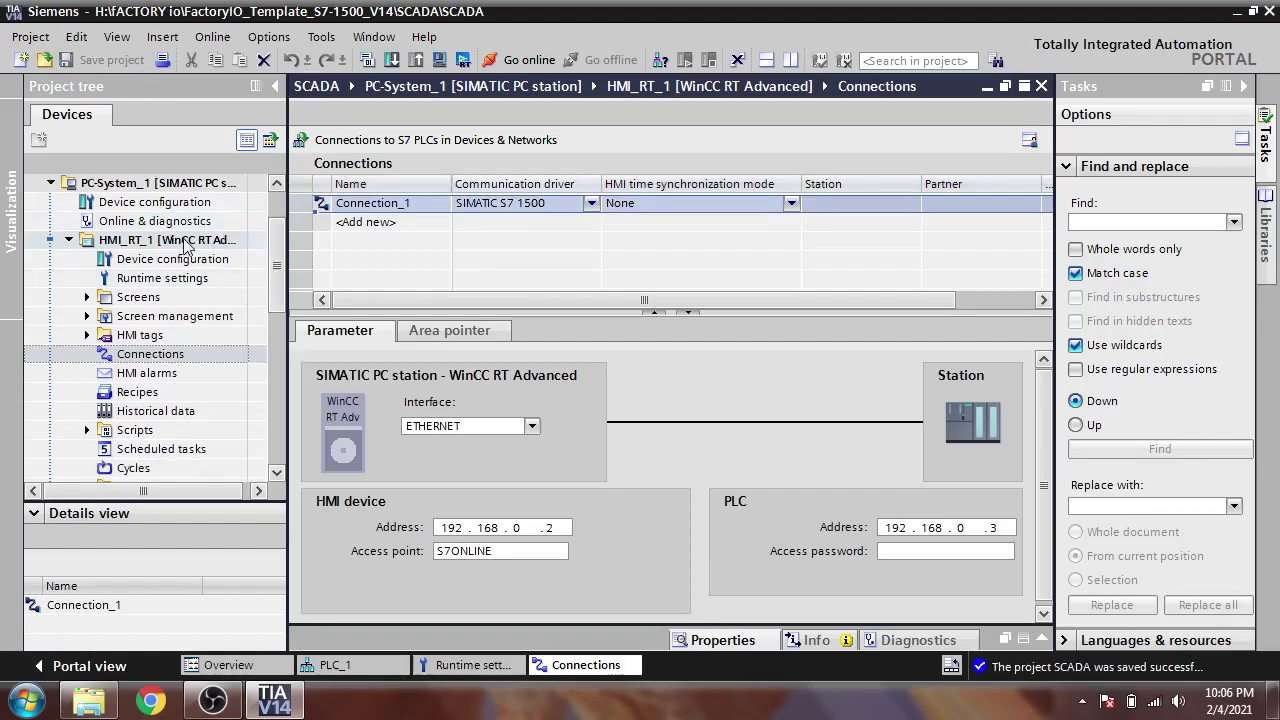
click(51, 183)
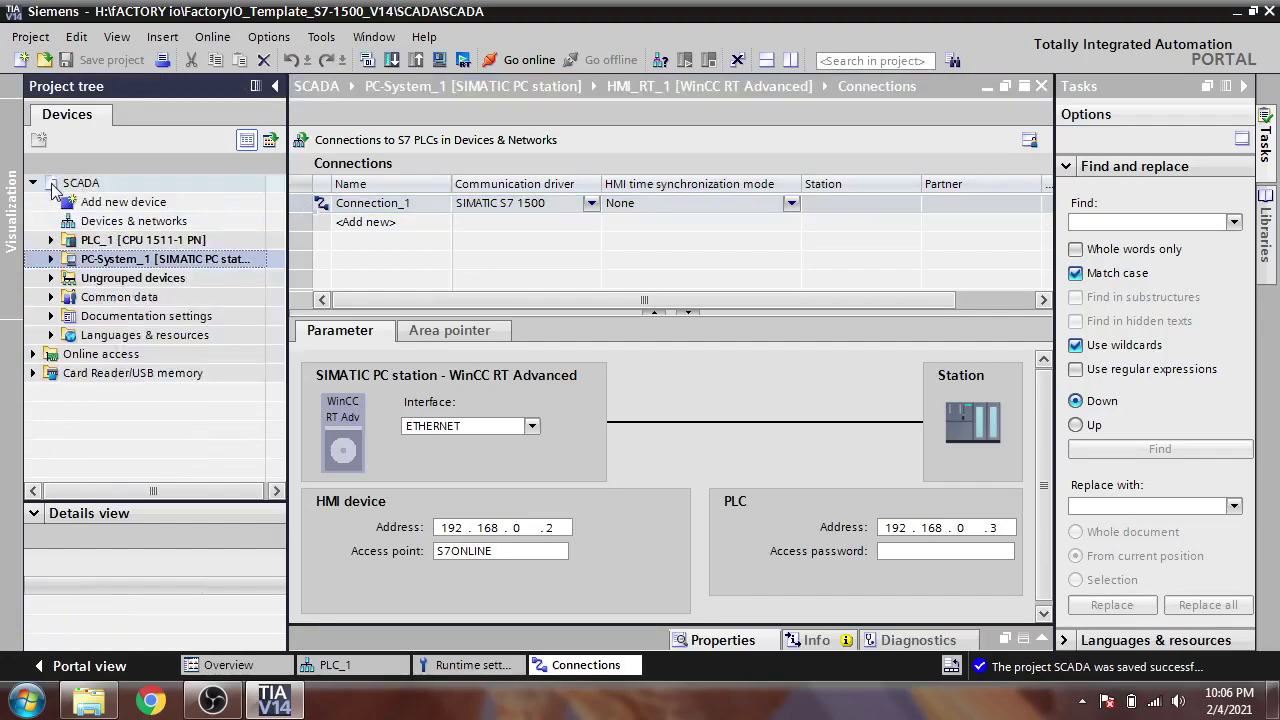
click(51, 259)
click(51, 240)
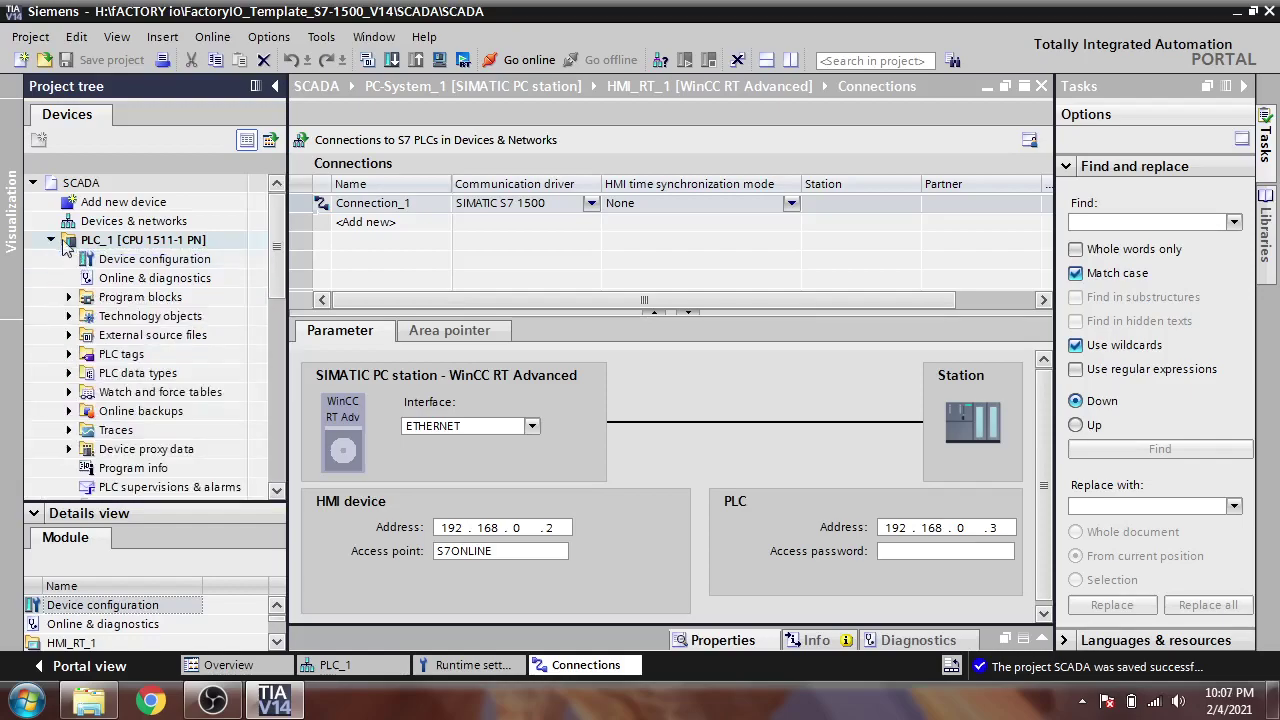
click(70, 297)
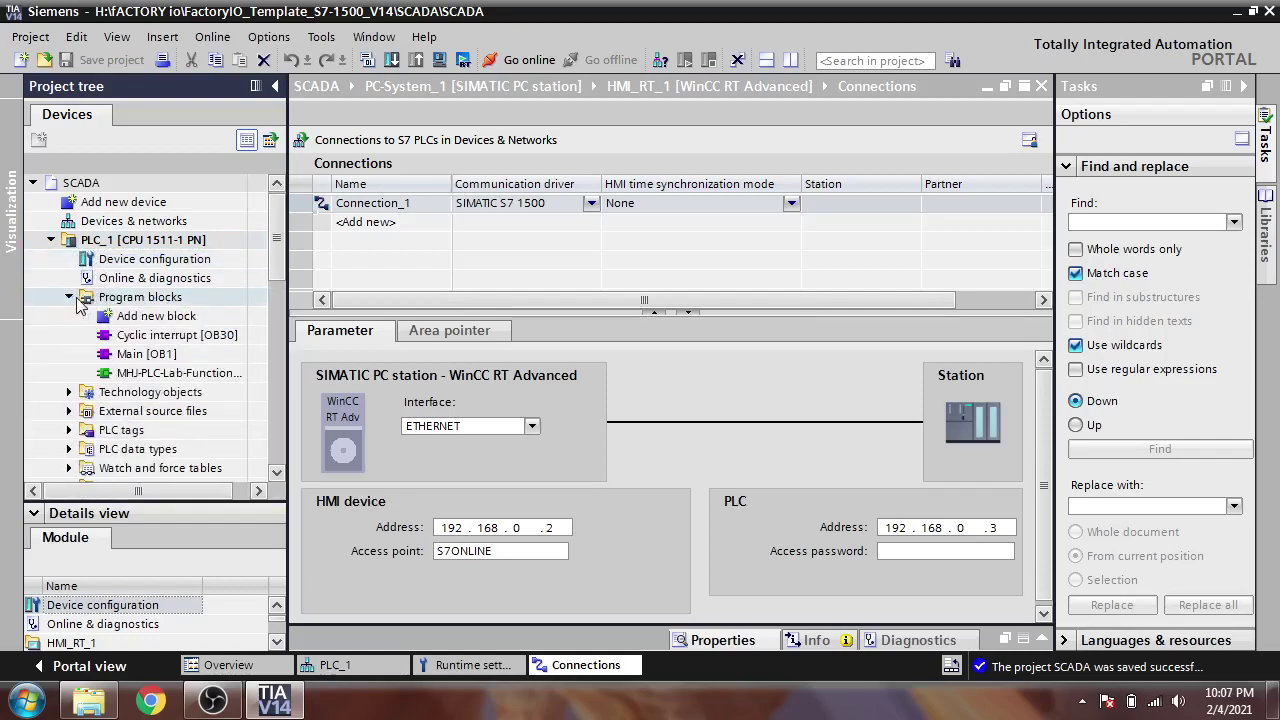
click(145, 336)
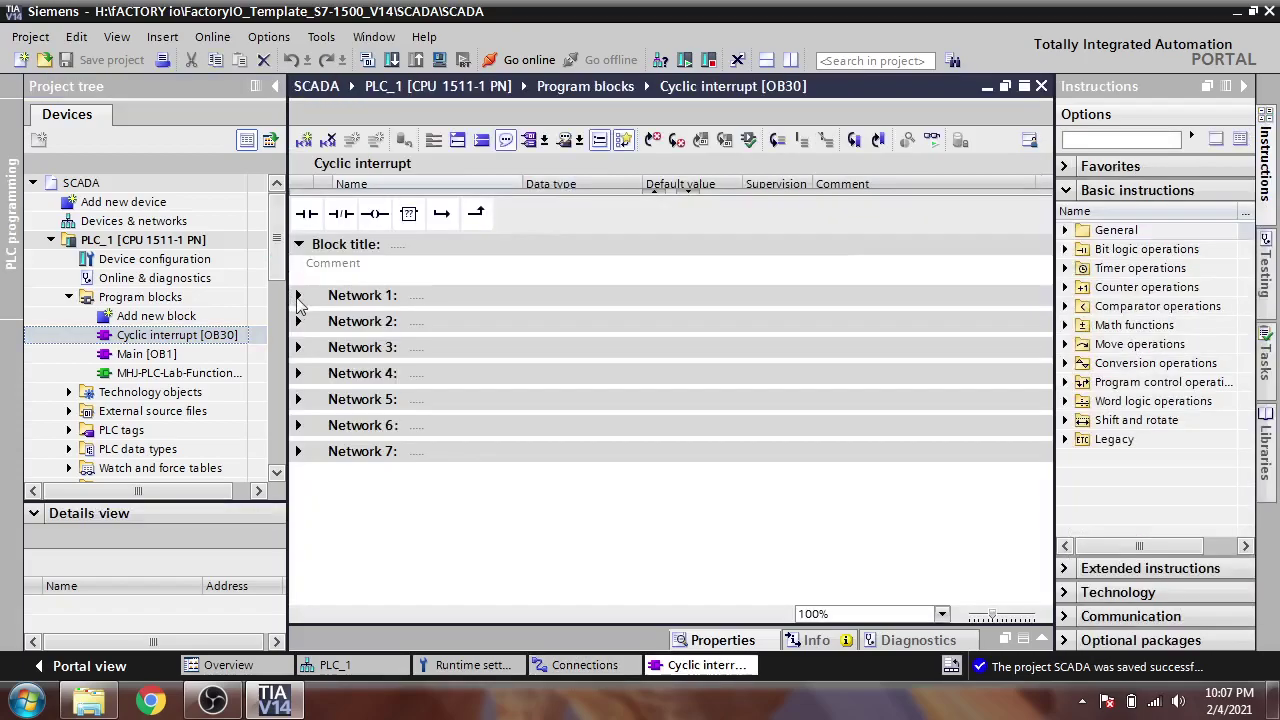
click(298, 295)
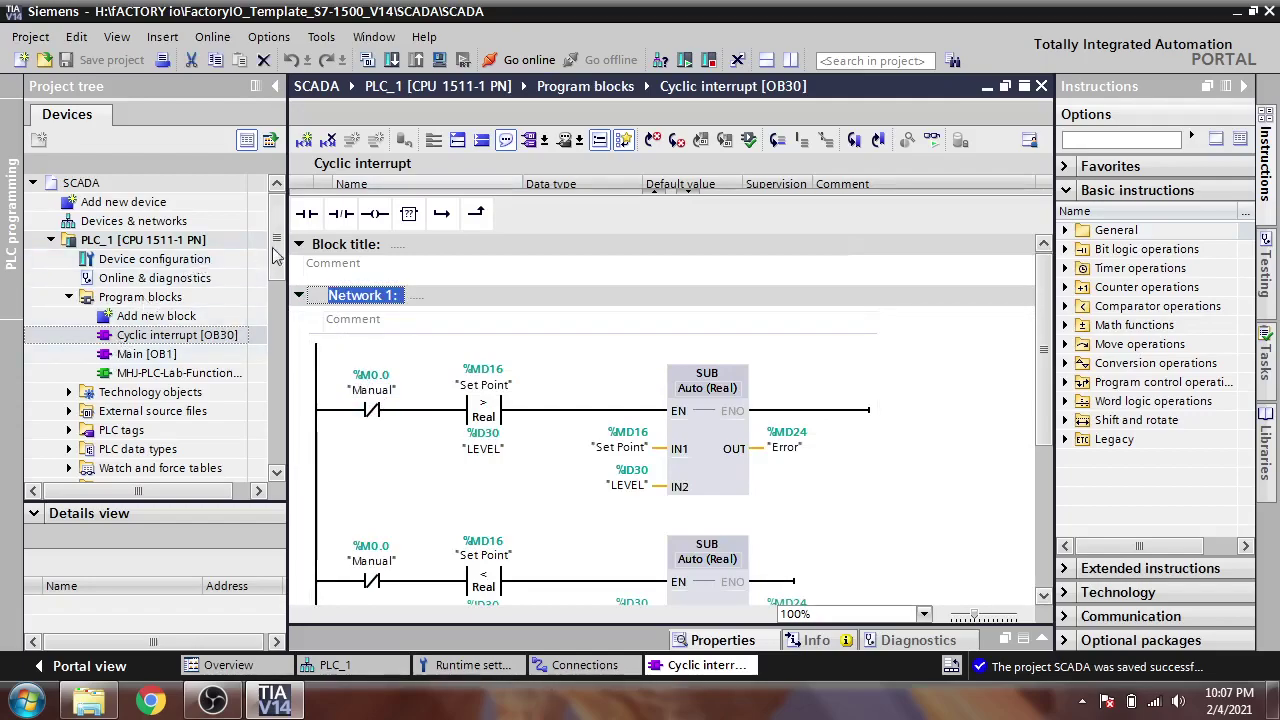
Open Screen_1 of HMI_RT_1 and place a Switch element in the upper part of the screen.
drag(279, 252, 280, 363)
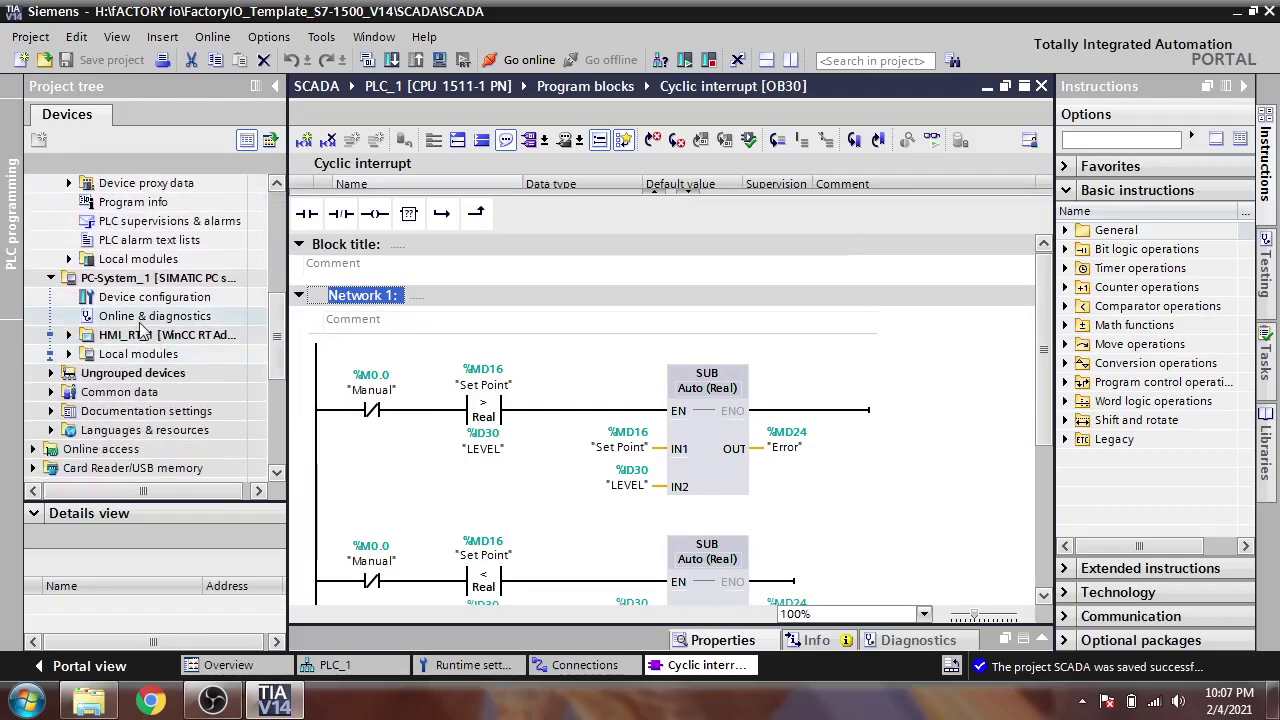
click(70, 335)
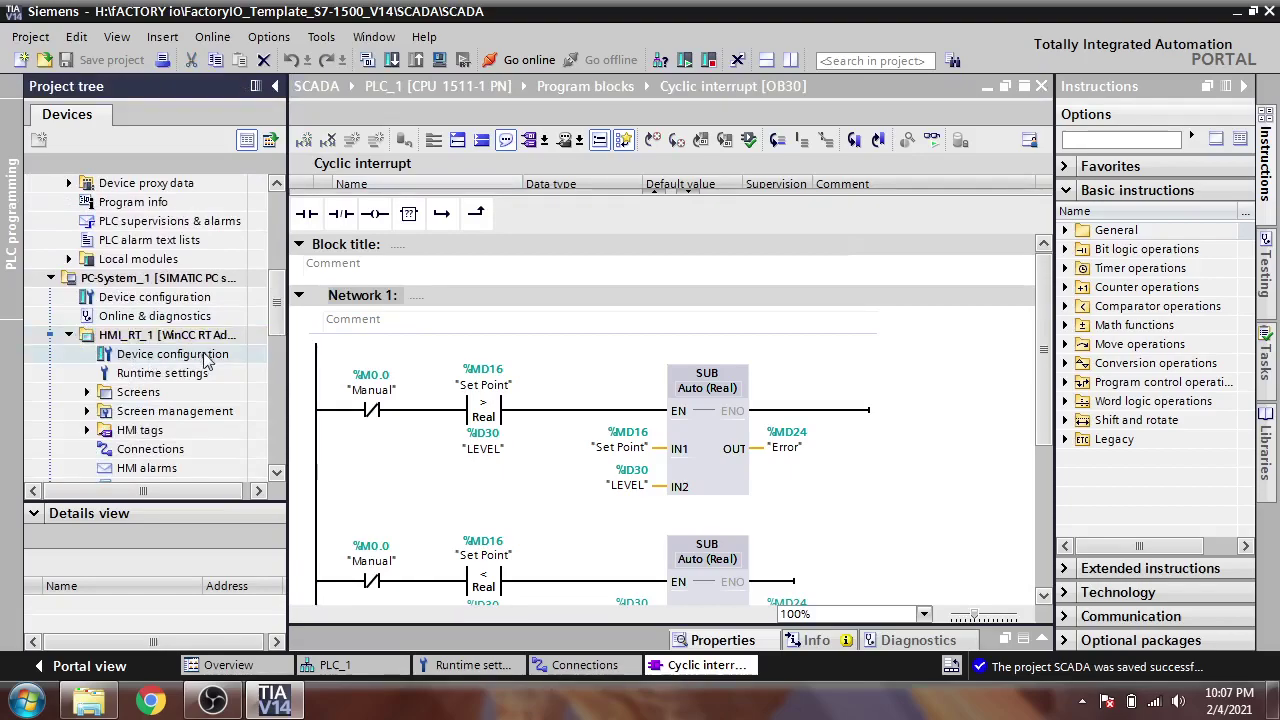
drag(280, 310, 280, 323)
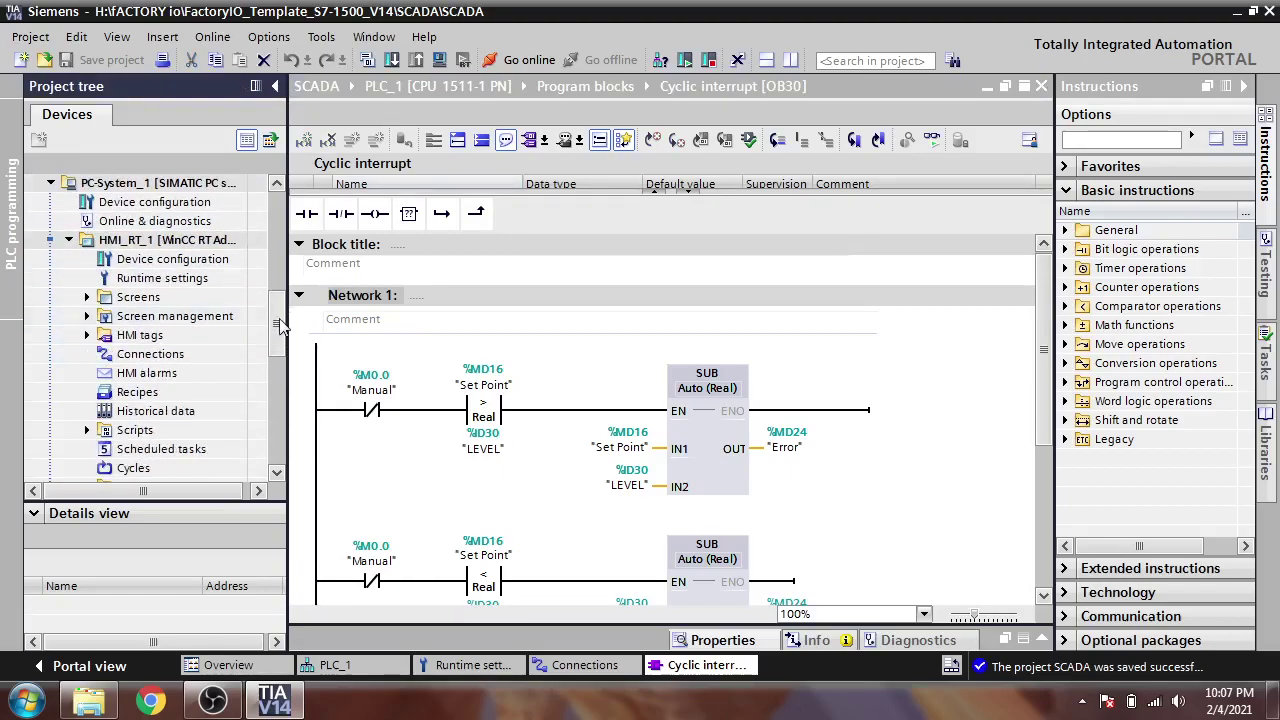
click(88, 298)
double_click(160, 316)
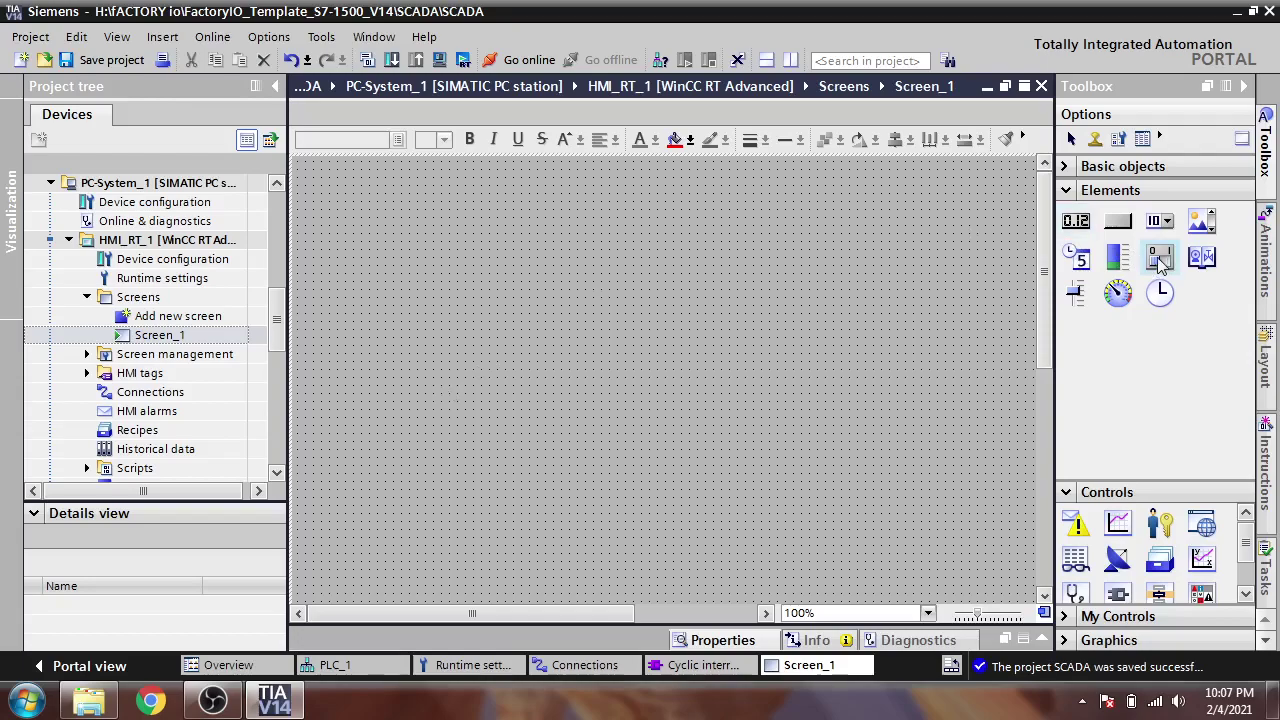
drag(1160, 260, 490, 297)
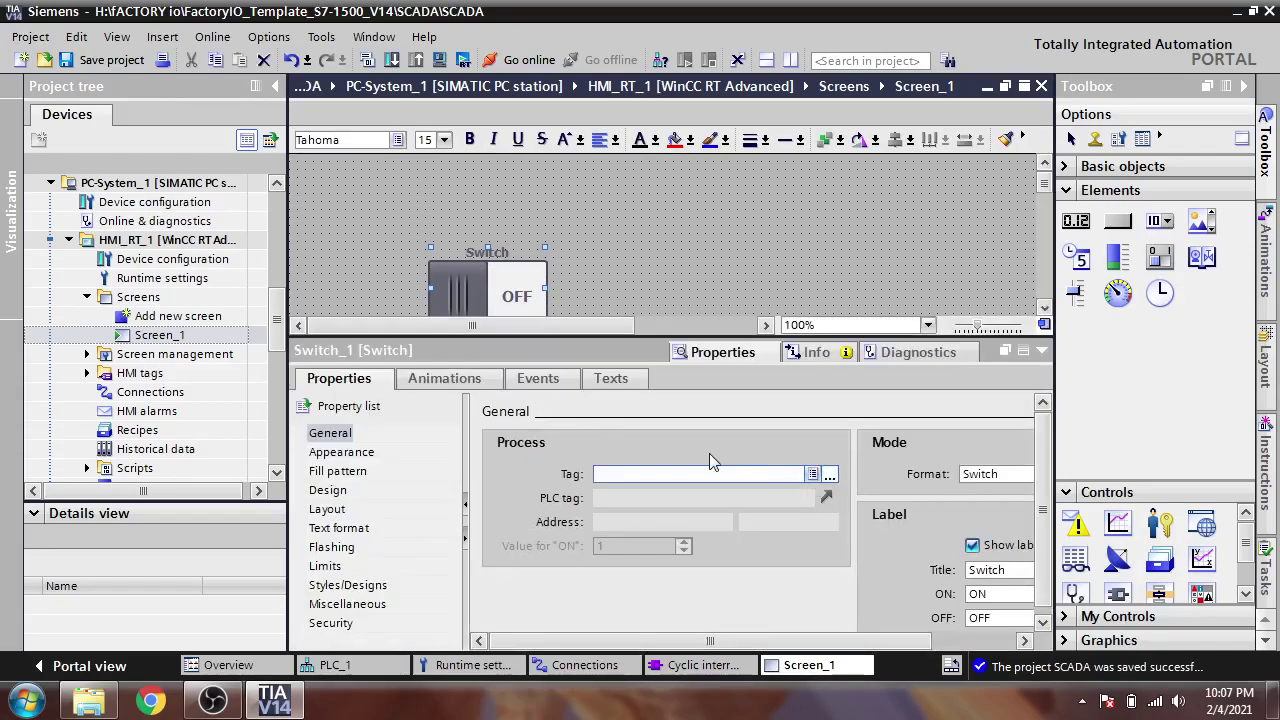
Assign the PLC tag Manual from PLC_1's standard variable table to the switch on Screen_1.
click(709, 458)
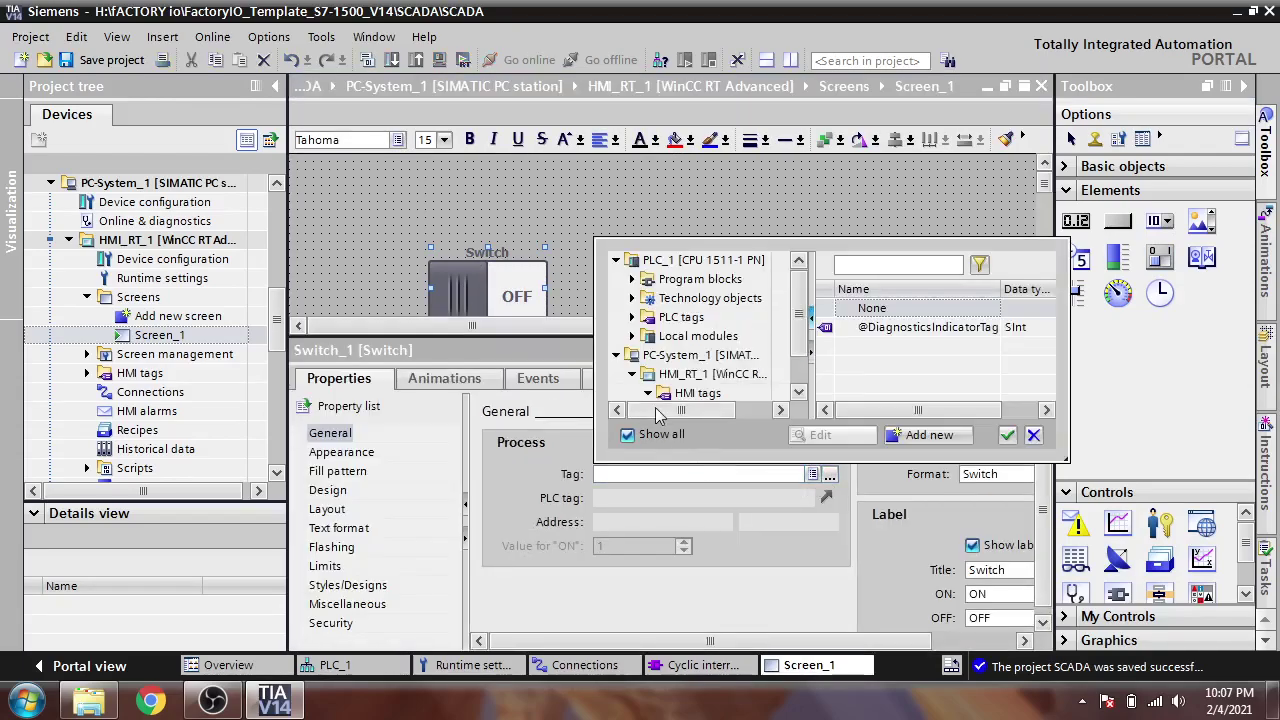
click(634, 316)
click(700, 340)
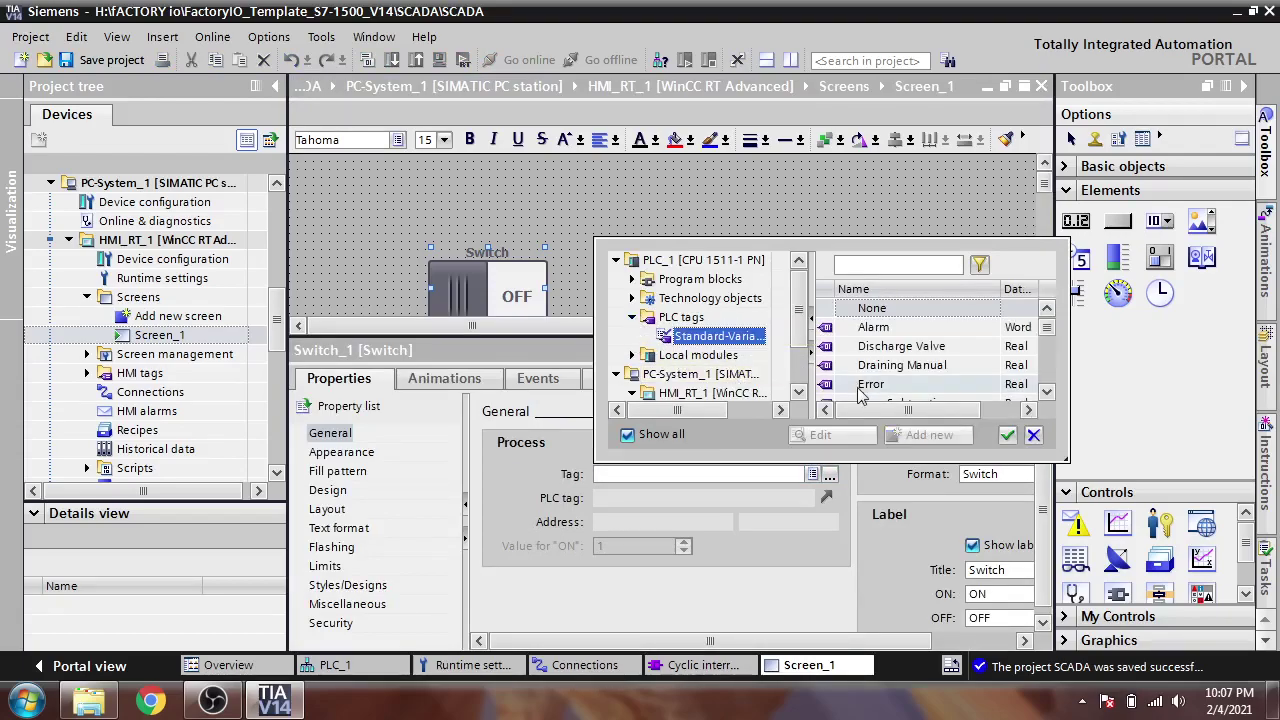
drag(1047, 338, 1042, 375)
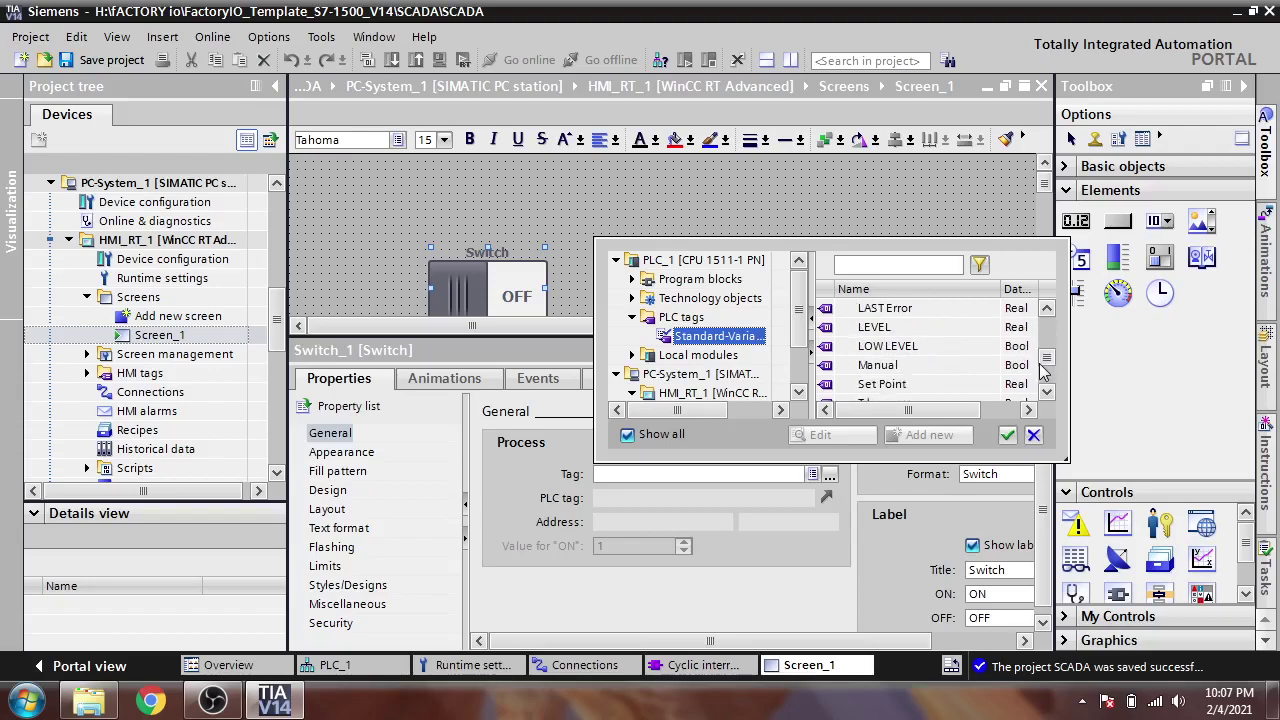
click(968, 370)
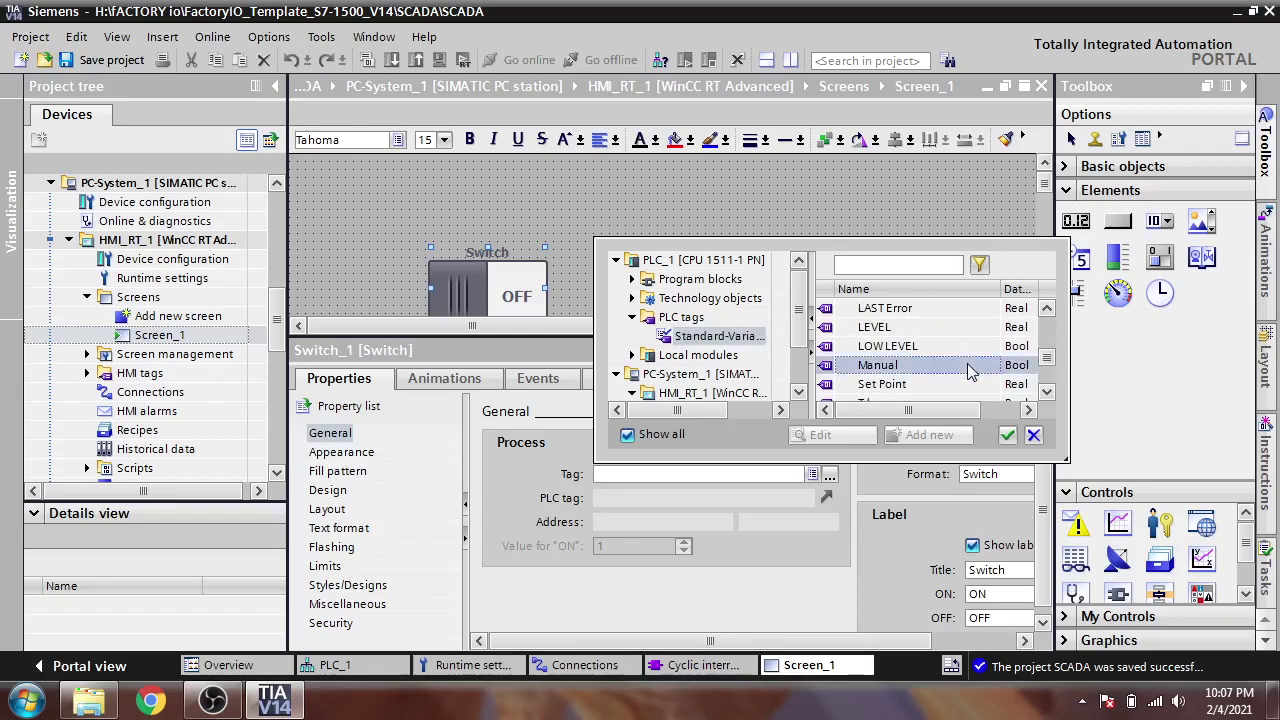
click(1008, 434)
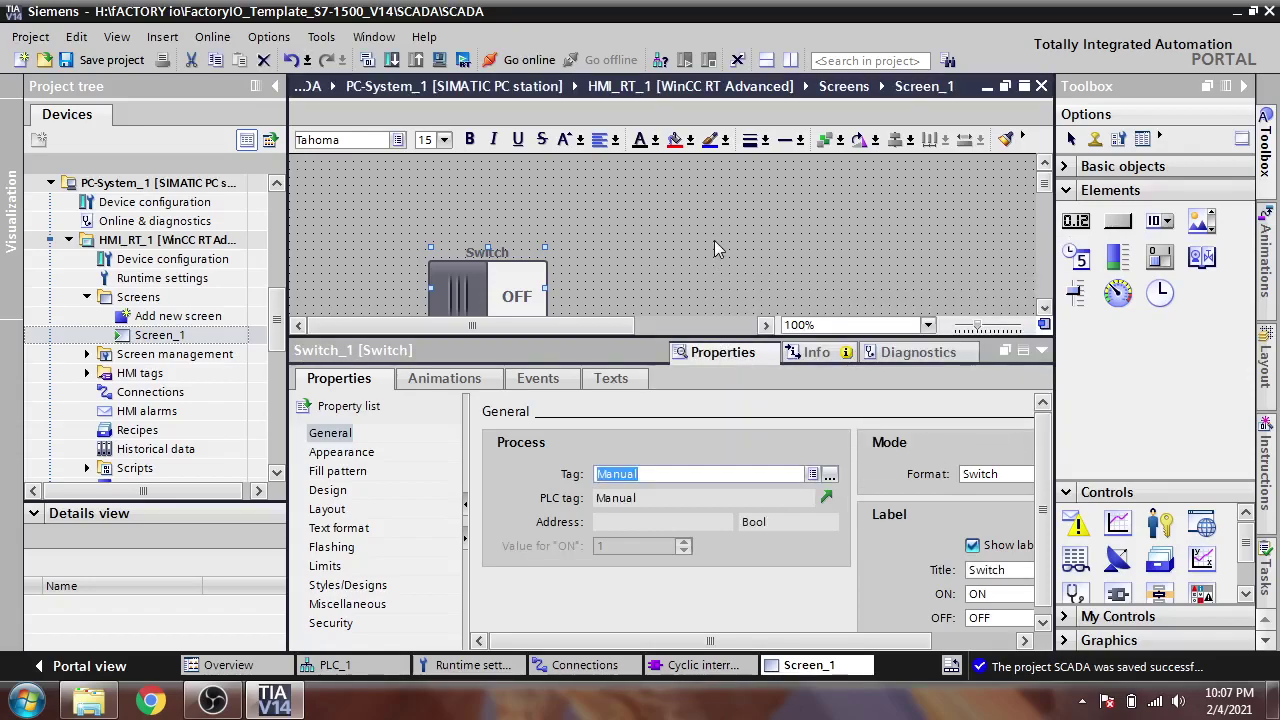
click(617, 238)
click(474, 282)
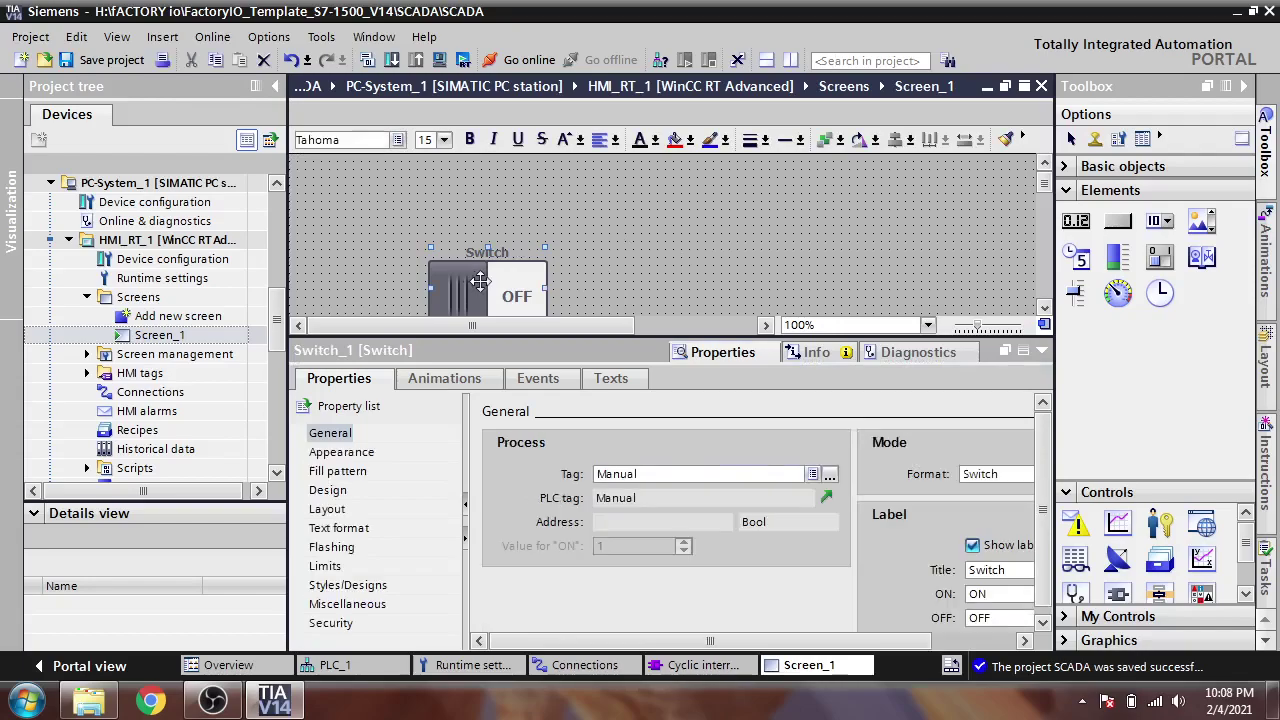
click(628, 292)
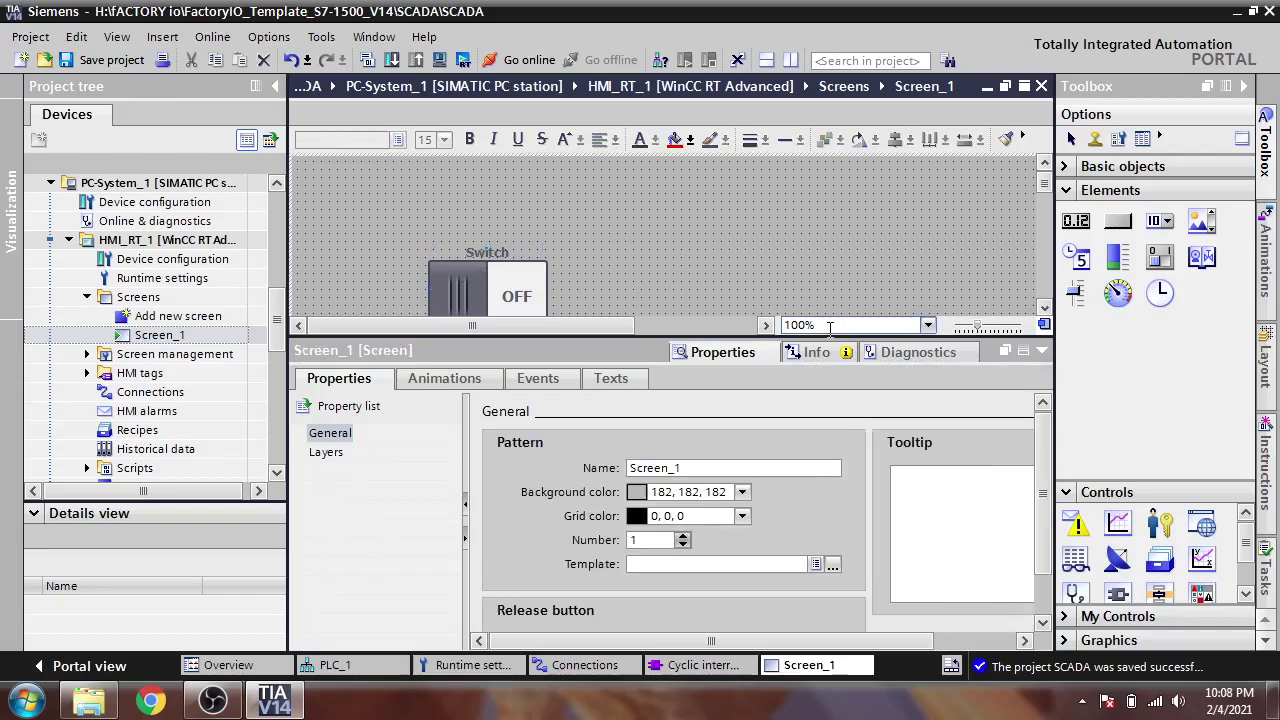
click(1041, 351)
Set the screen resolution to 600x800 in HMI_RT_1's general runtime settings.
double_click(180, 278)
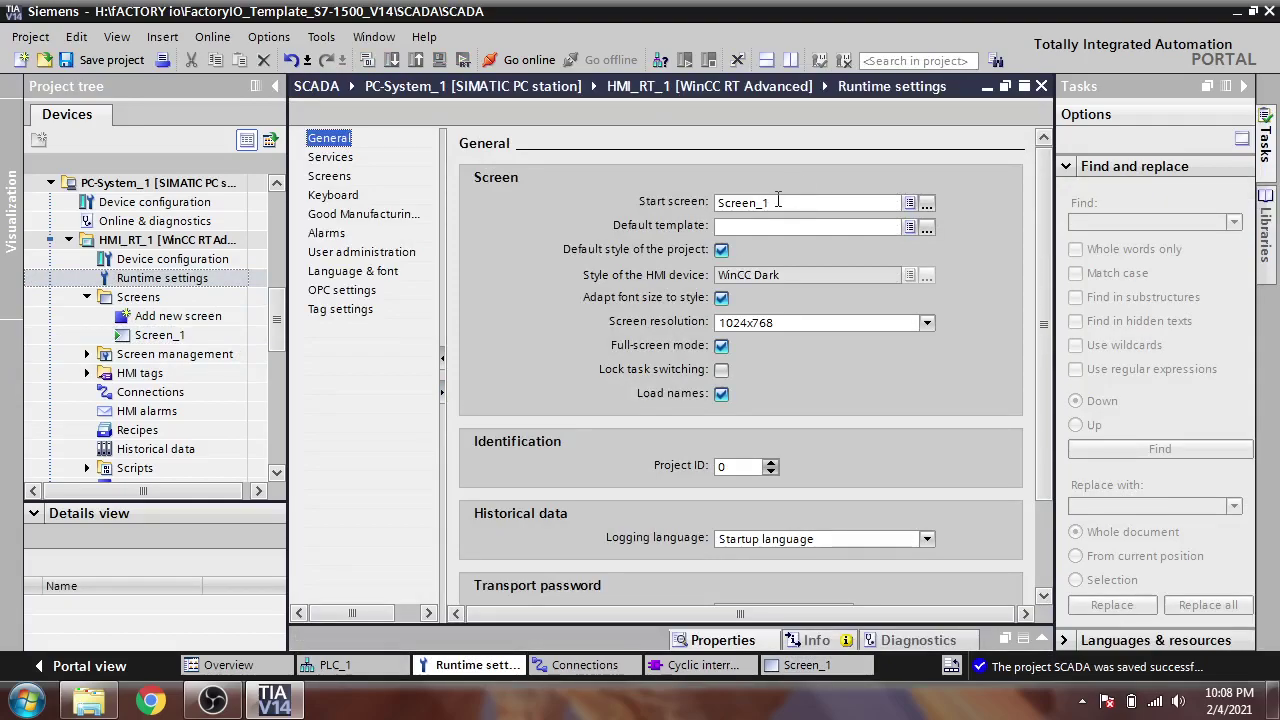
click(810, 322)
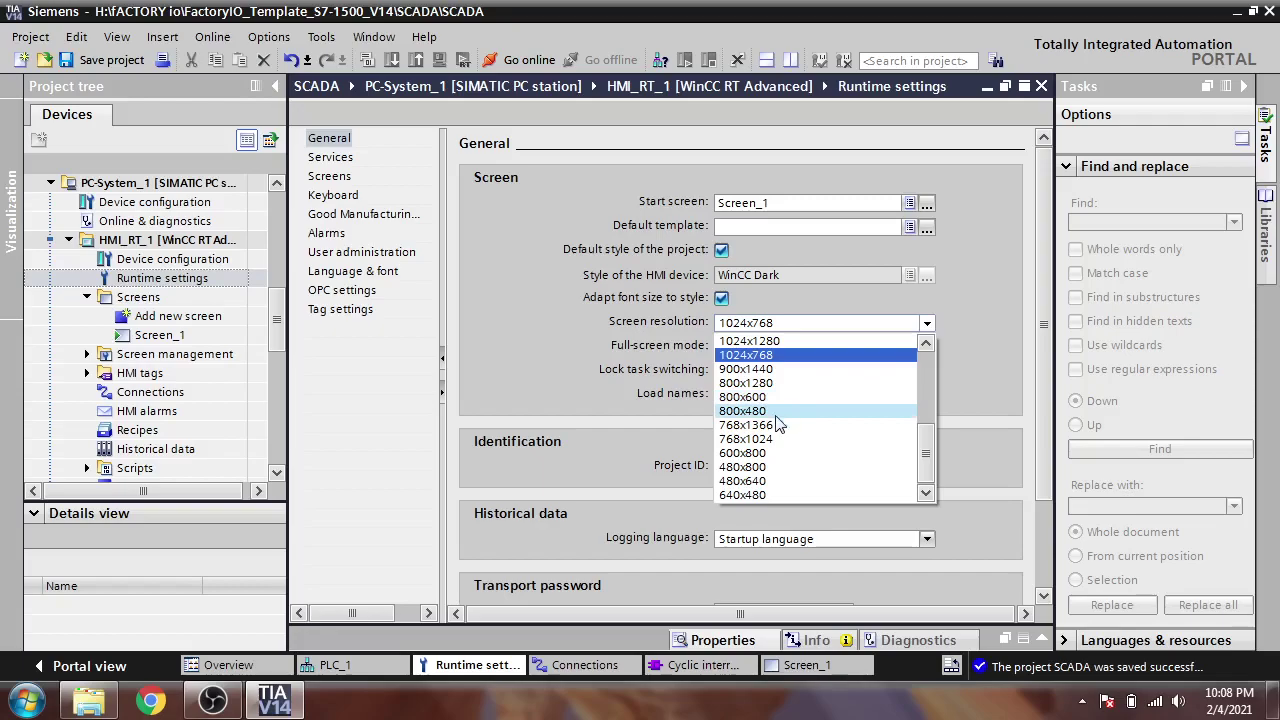
click(768, 456)
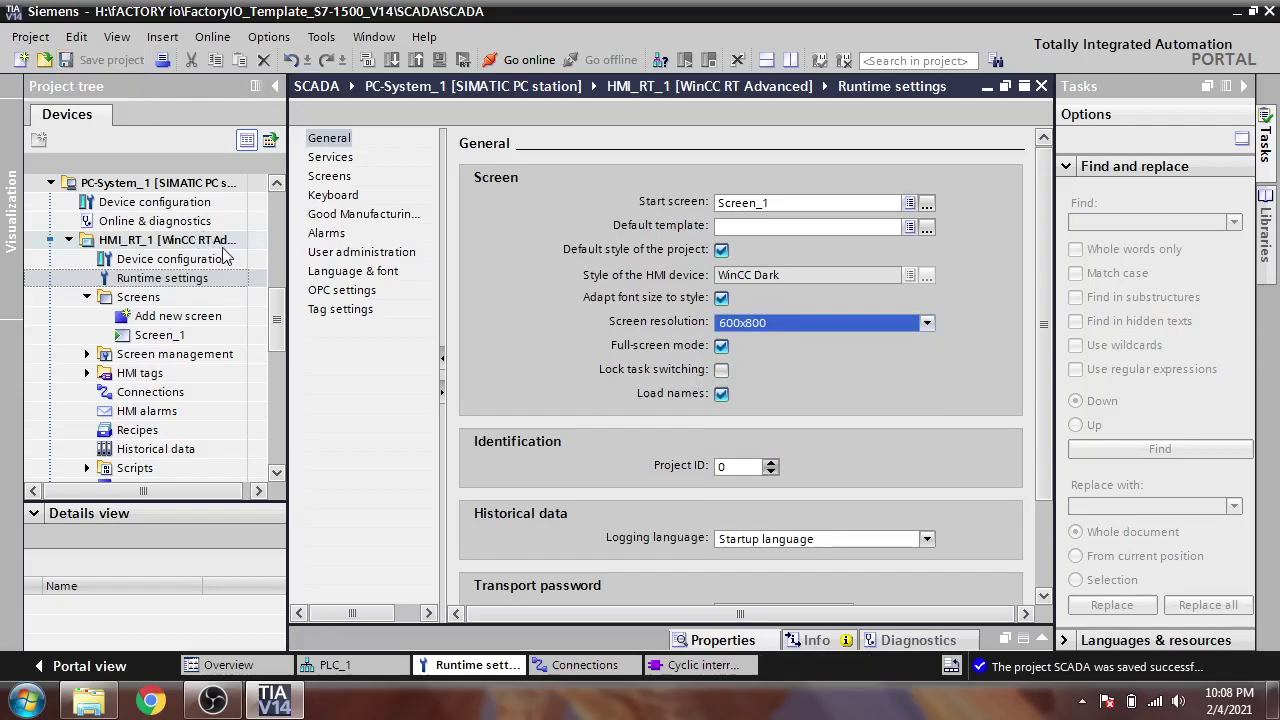
Compile PLC_1's Cyclic interrupt block and load PLC_1 into a started simulation, with Start all enabled for the modules.
drag(280, 312, 283, 230)
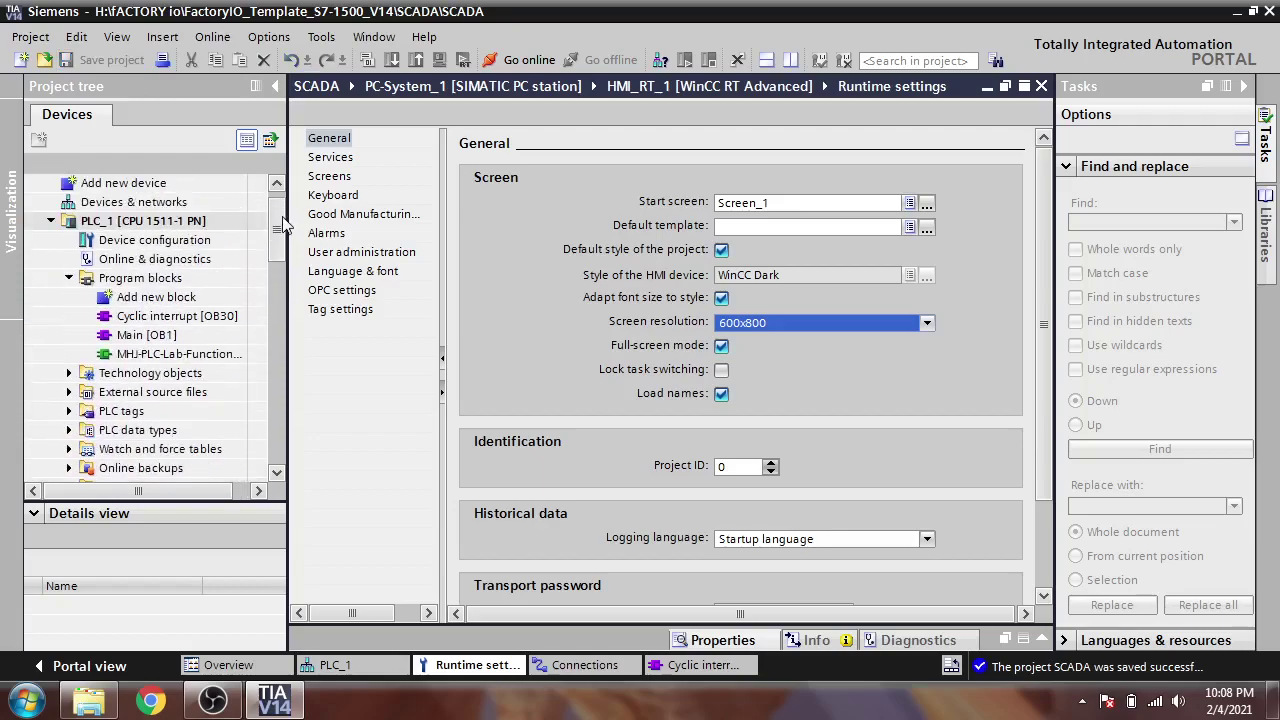
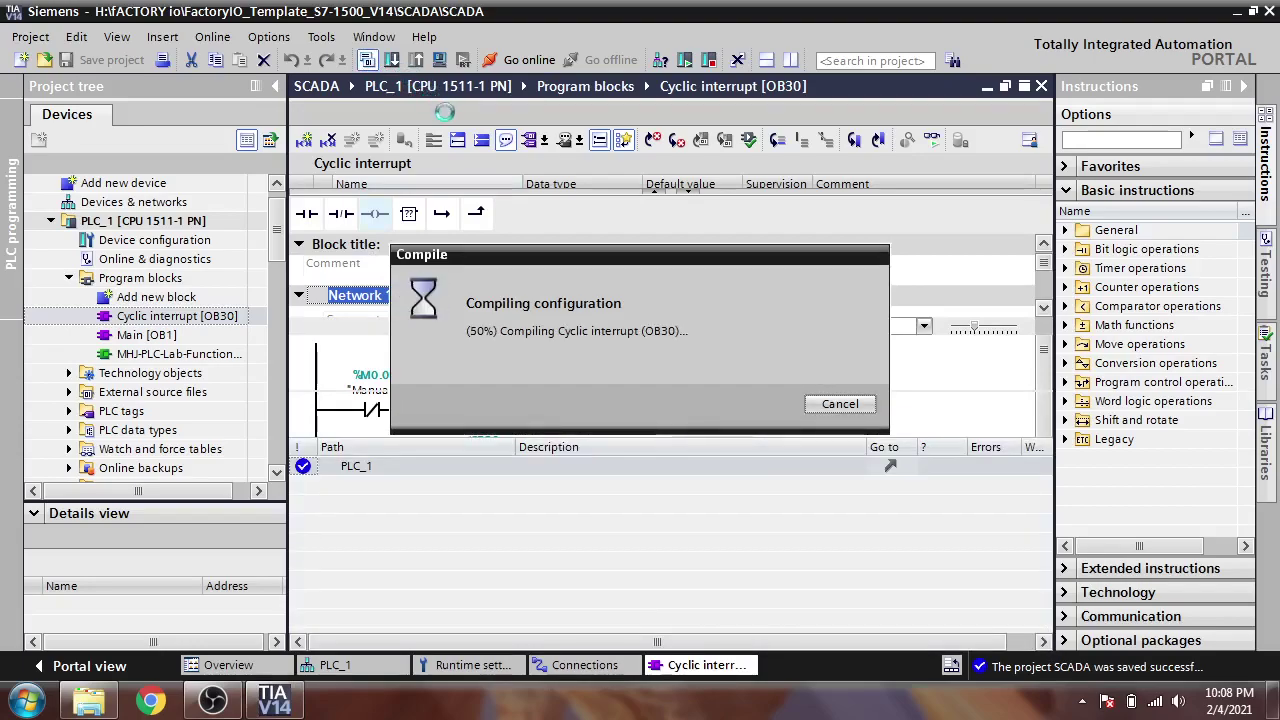
click(439, 60)
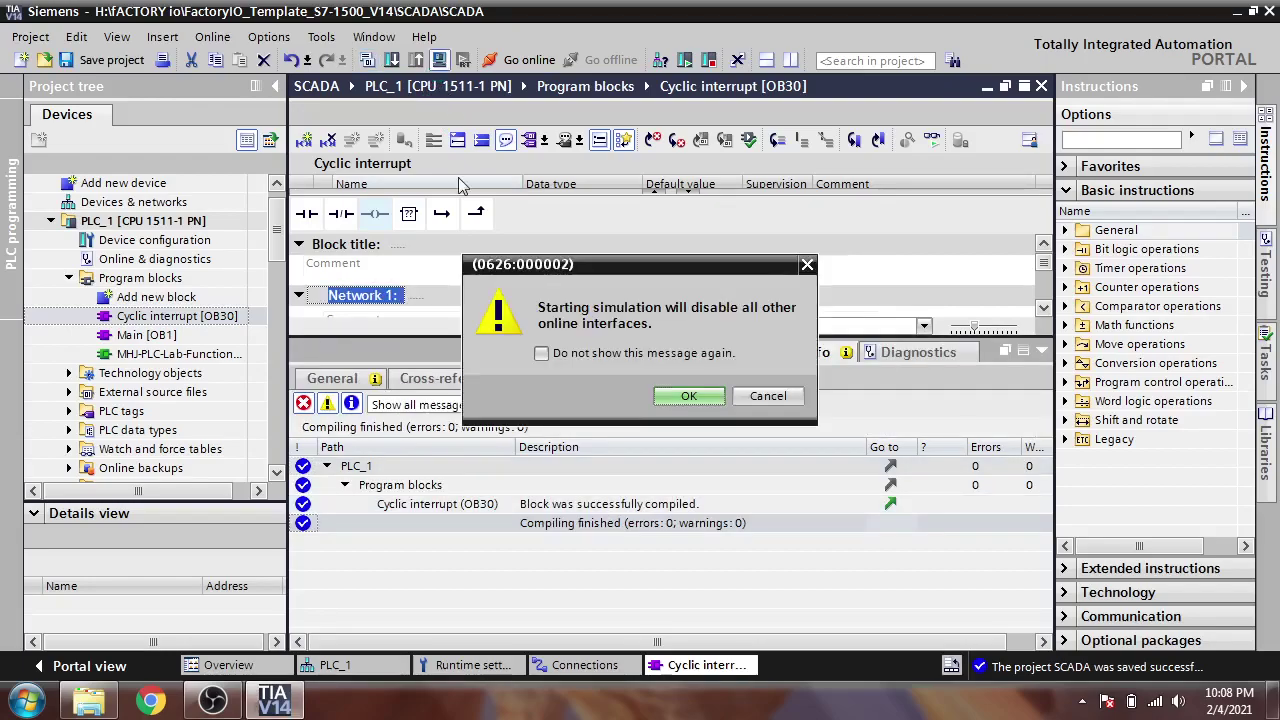
click(689, 396)
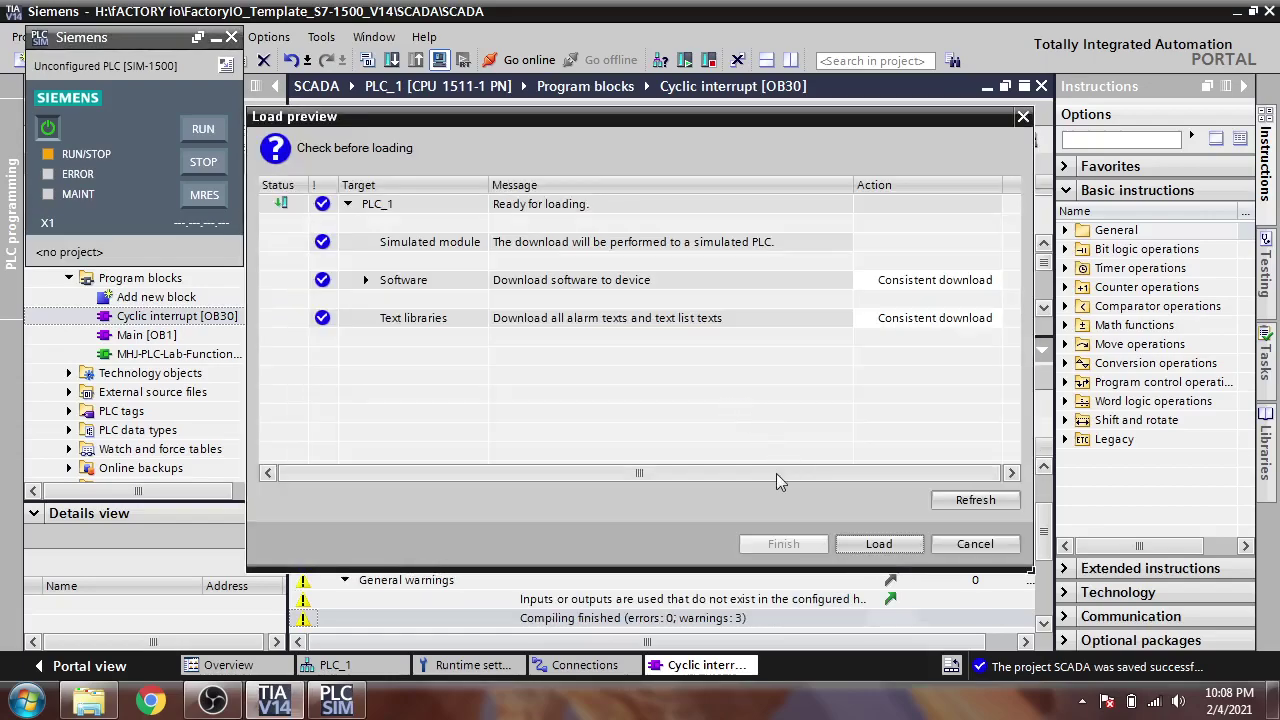
click(857, 550)
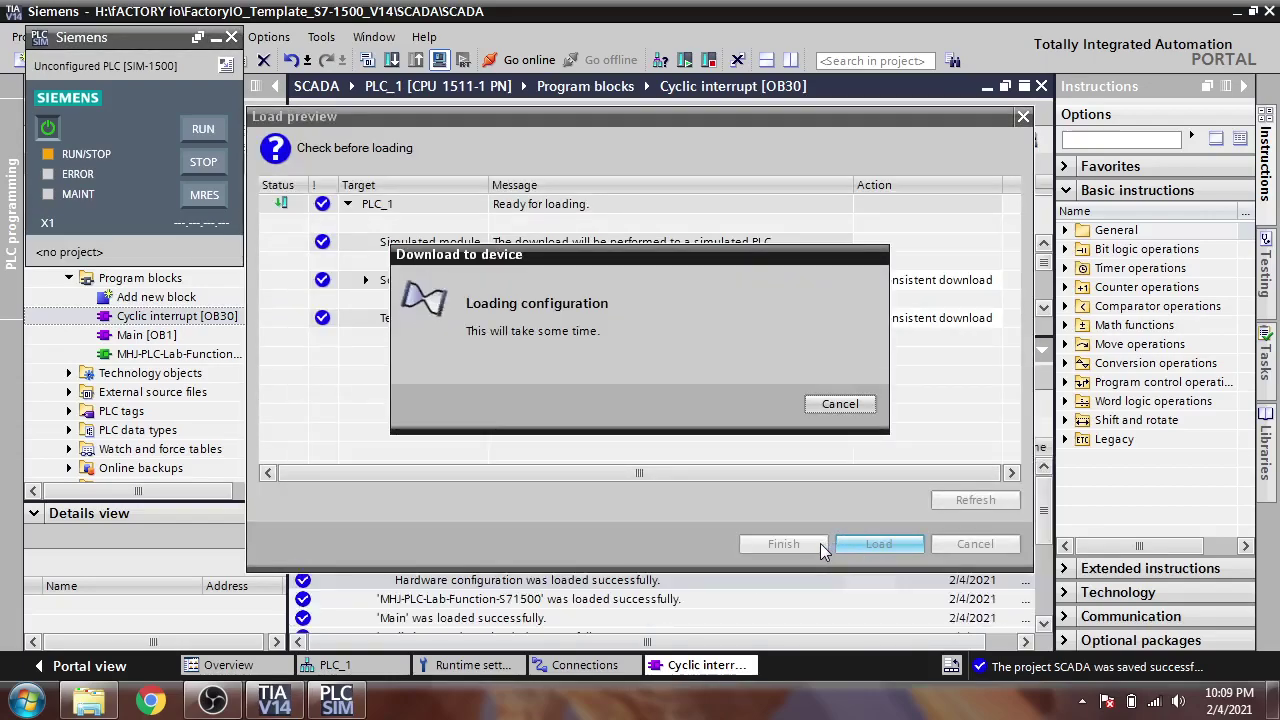
click(863, 242)
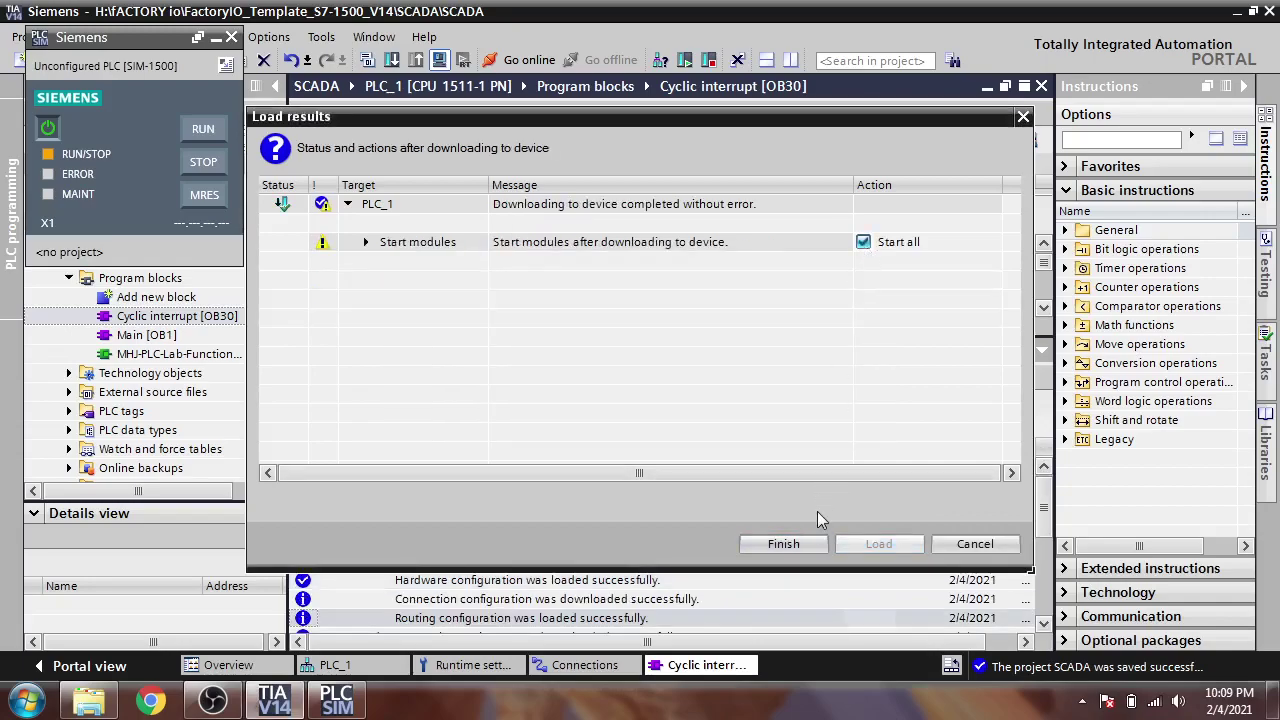
click(783, 543)
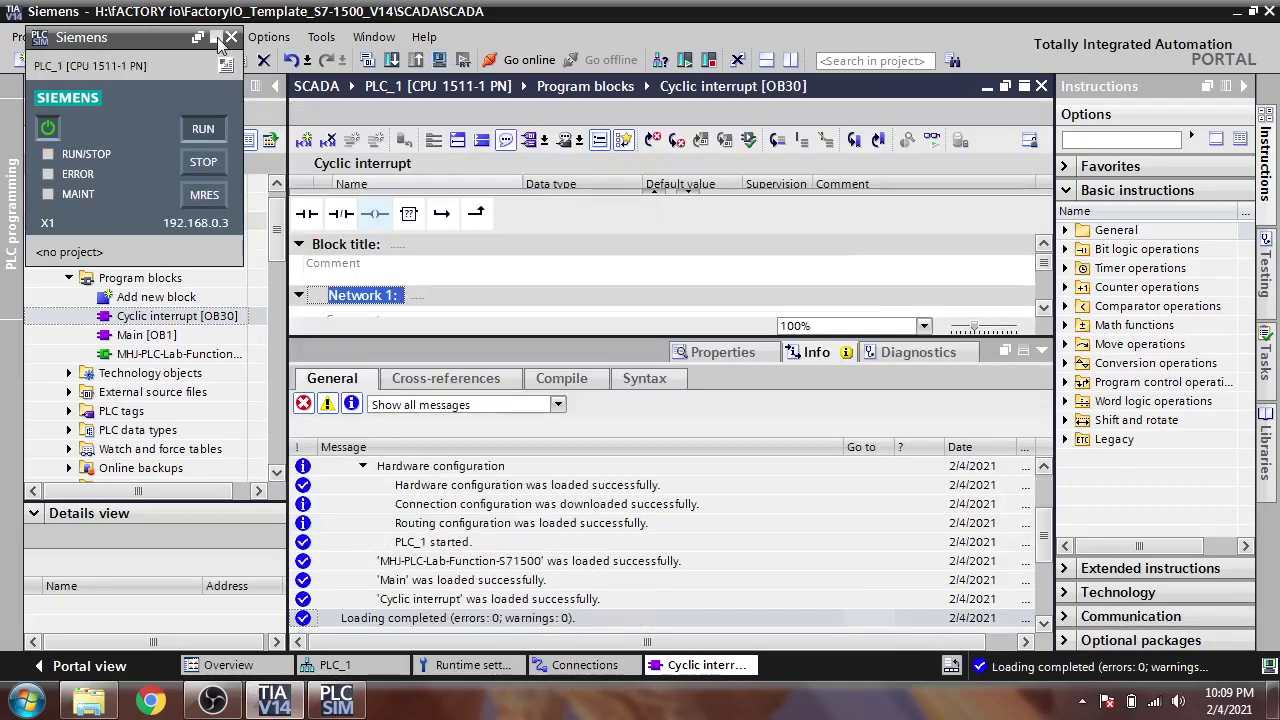
Minimize the PLCSIM window and turn on monitoring for the Cyclic interrupt [OB30] block.
click(218, 39)
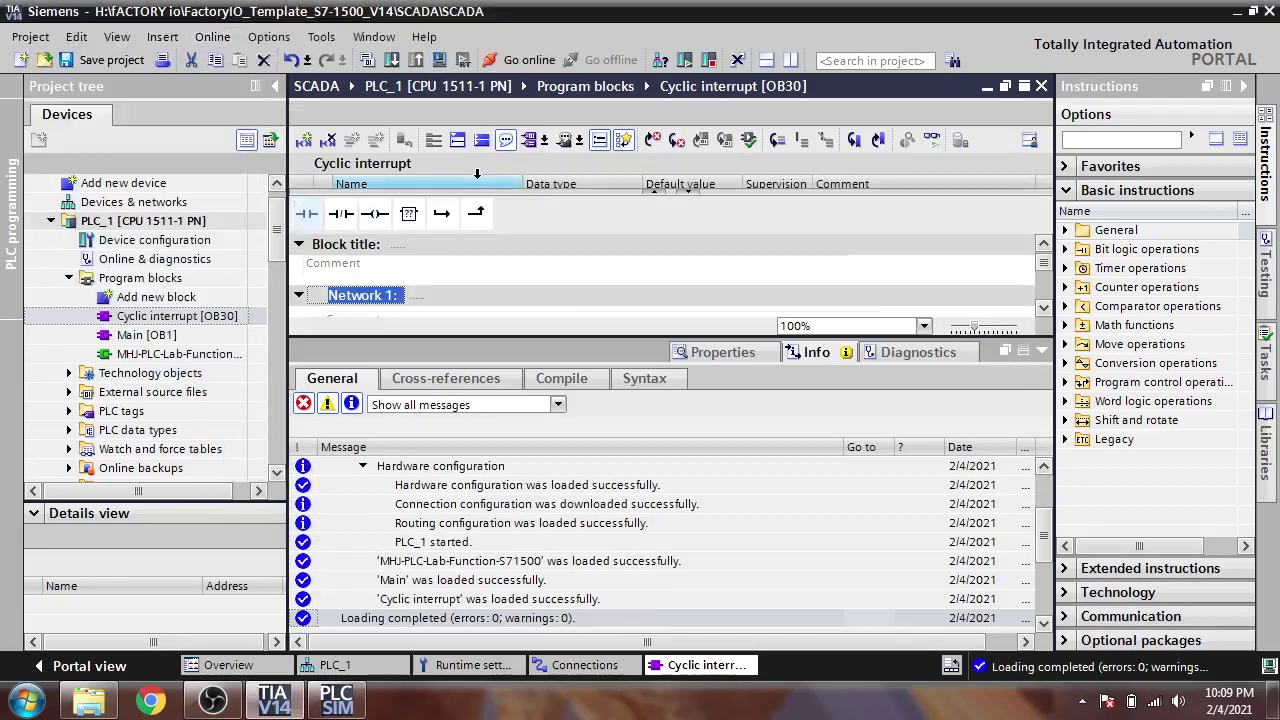
click(931, 140)
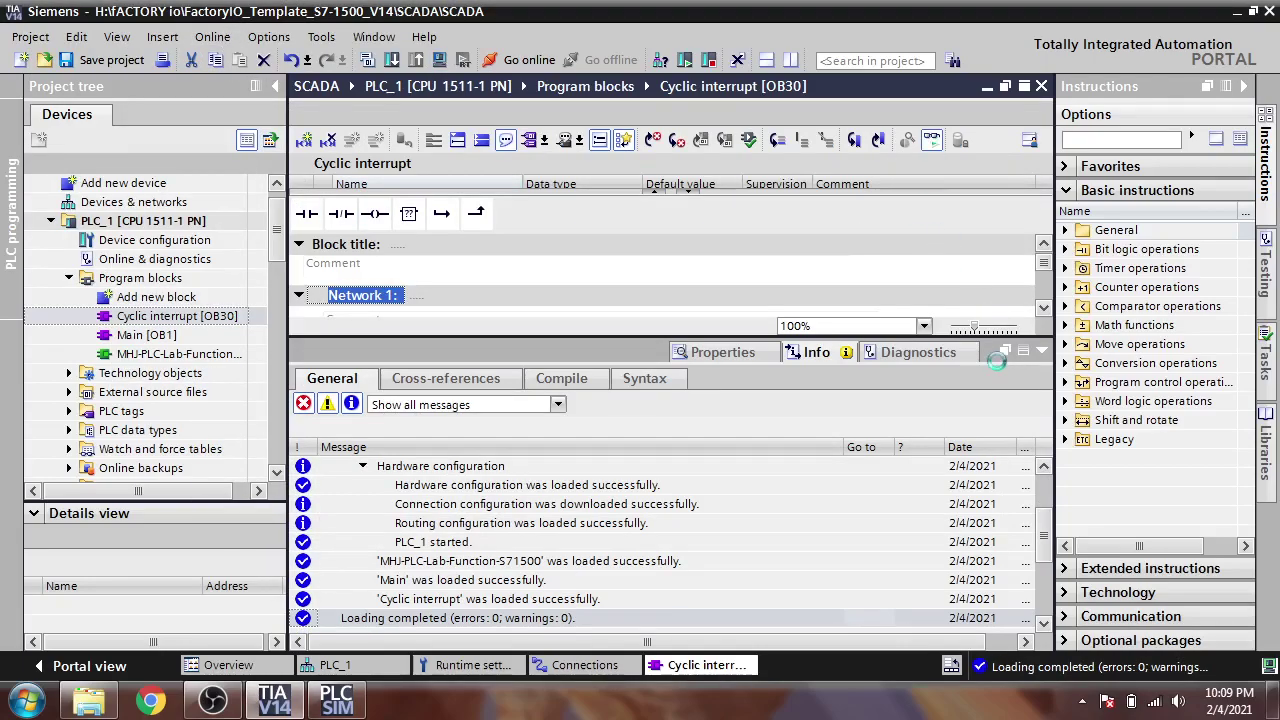
click(1041, 356)
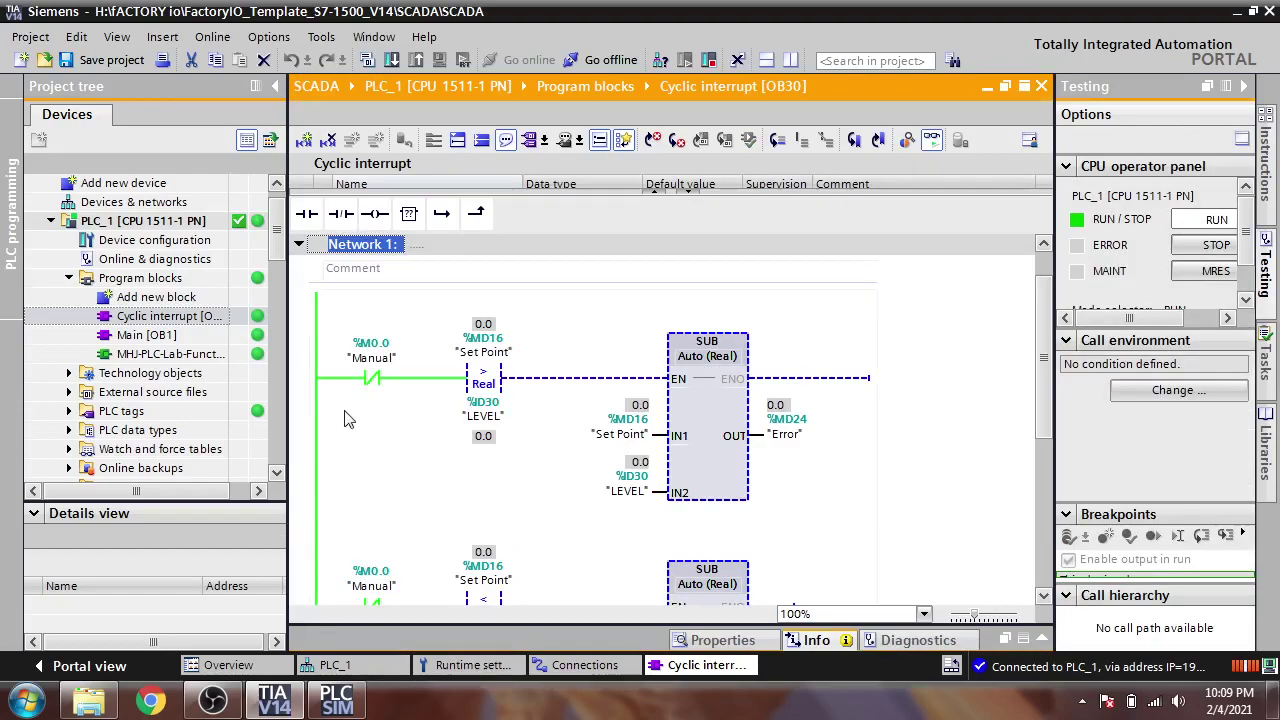
Open Screen_1 of HMI_RT_1 and start its runtime on the PC.
scroll(279, 285, down, 3)
scroll(279, 285, down, 3)
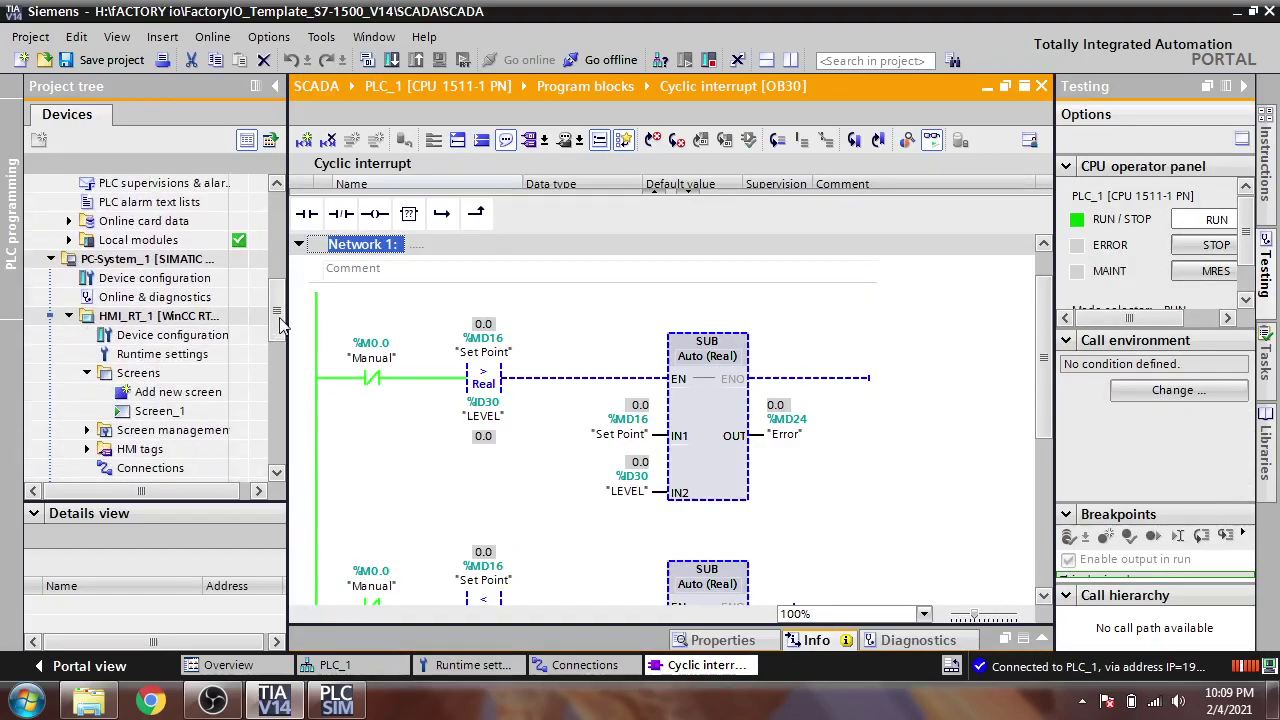
click(197, 397)
double_click(160, 392)
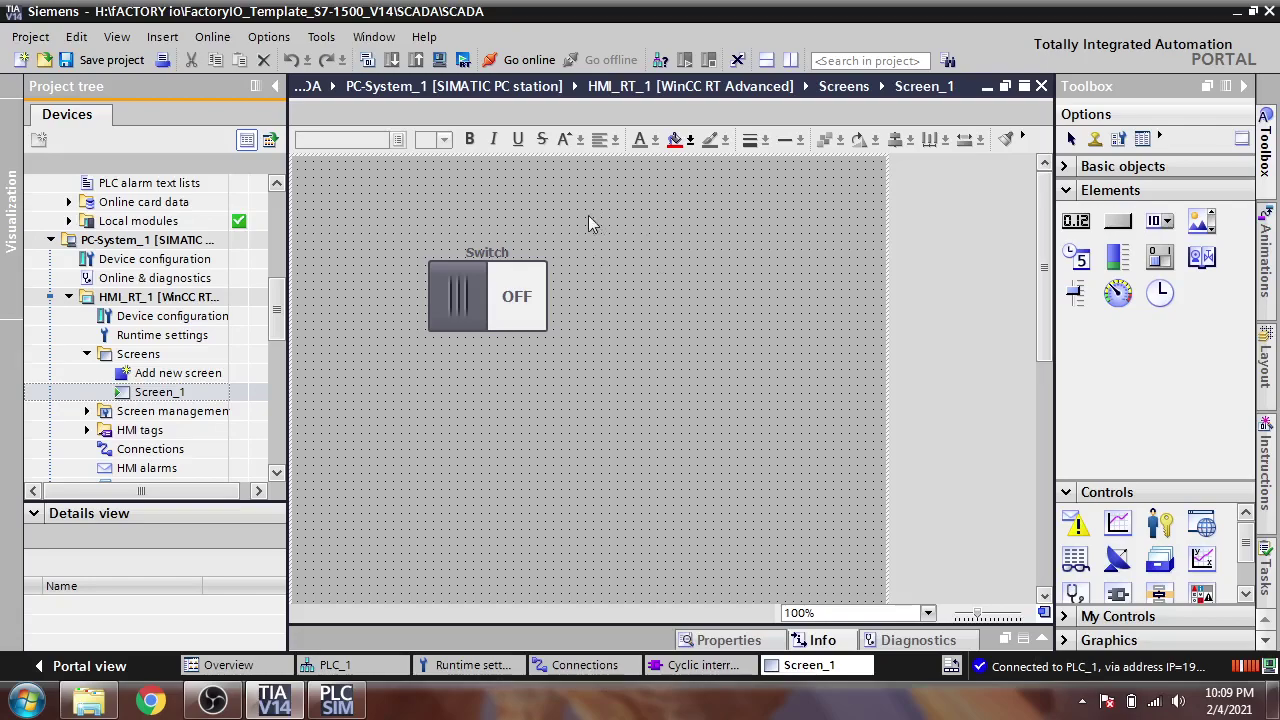
click(463, 62)
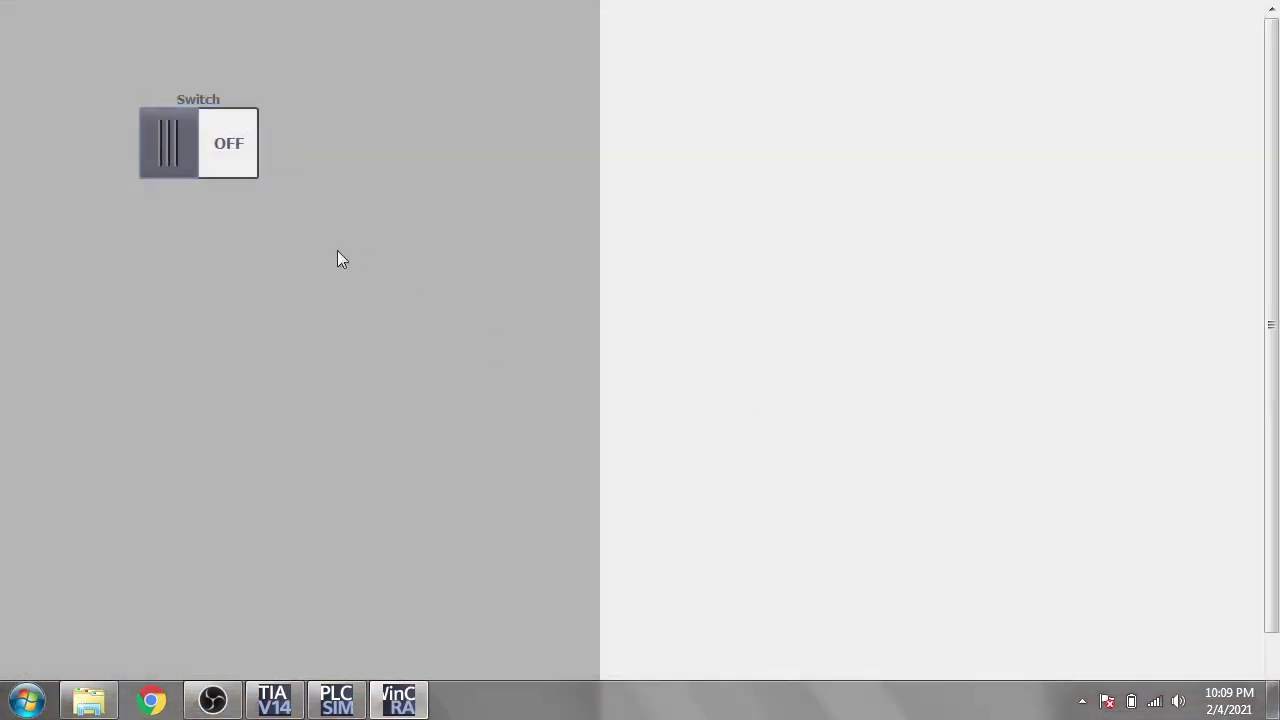
Switch back to TIA Portal and check the Manual contact's state in Network 1 of the monitored Cyclic interrupt block.
click(274, 700)
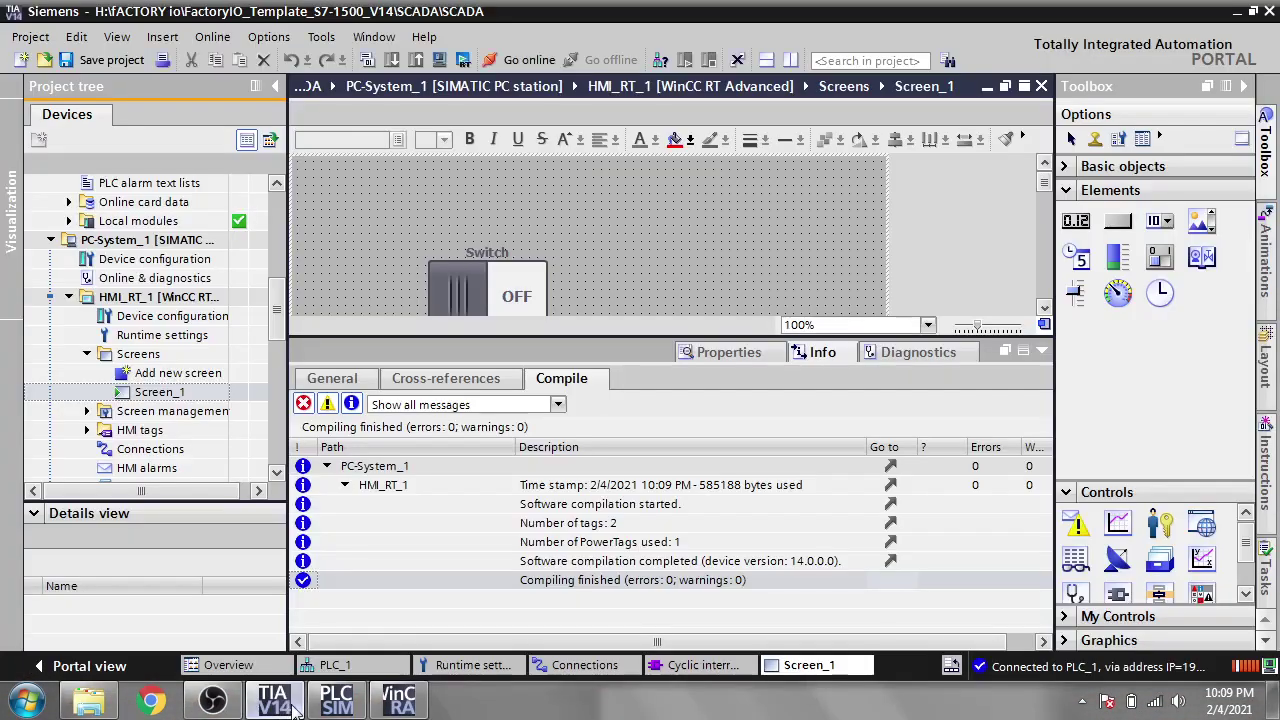
click(690, 665)
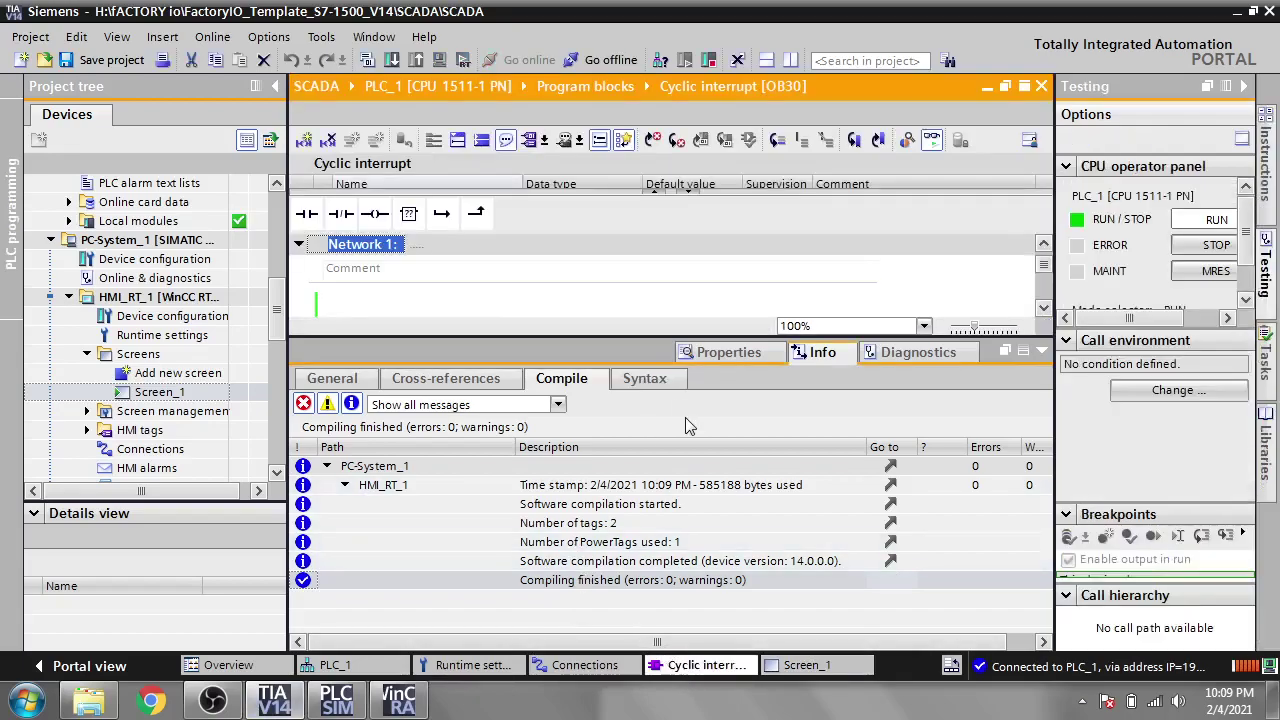
click(1041, 352)
click(365, 377)
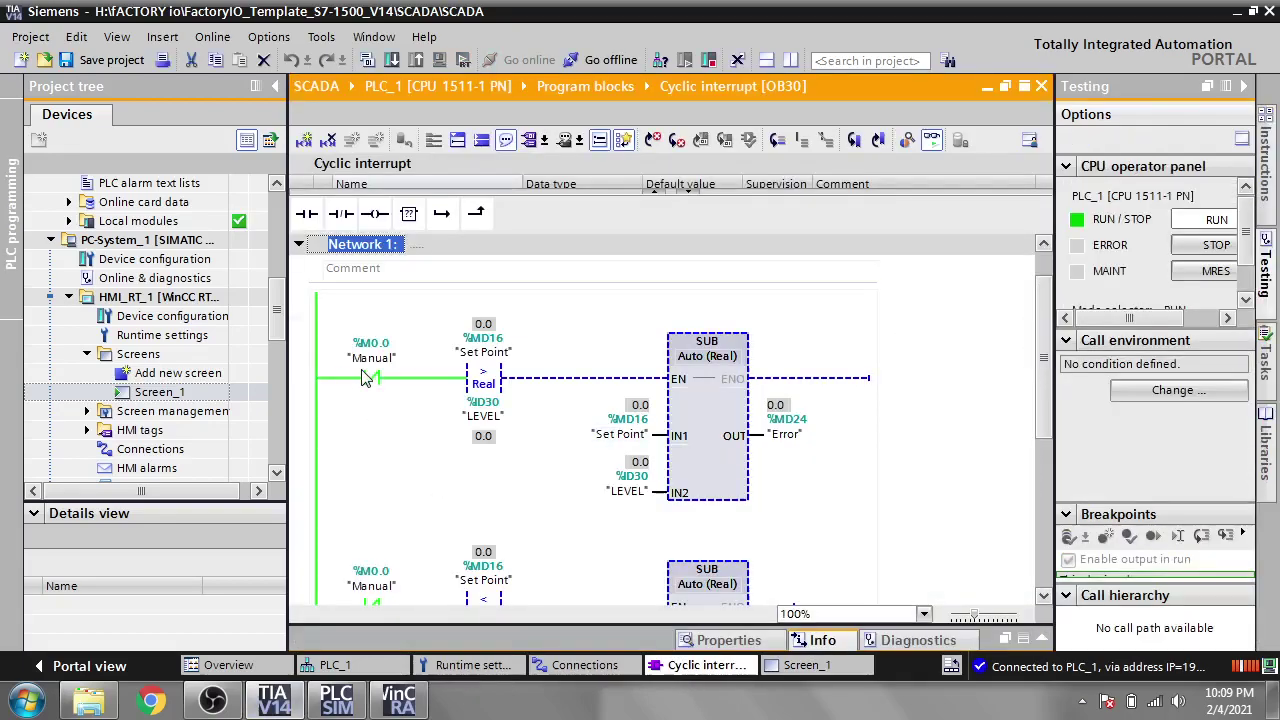
Turn the switch ON in the WinCC runtime and check both Manual contacts in TIA Portal's monitored Cyclic interrupt block.
click(398, 700)
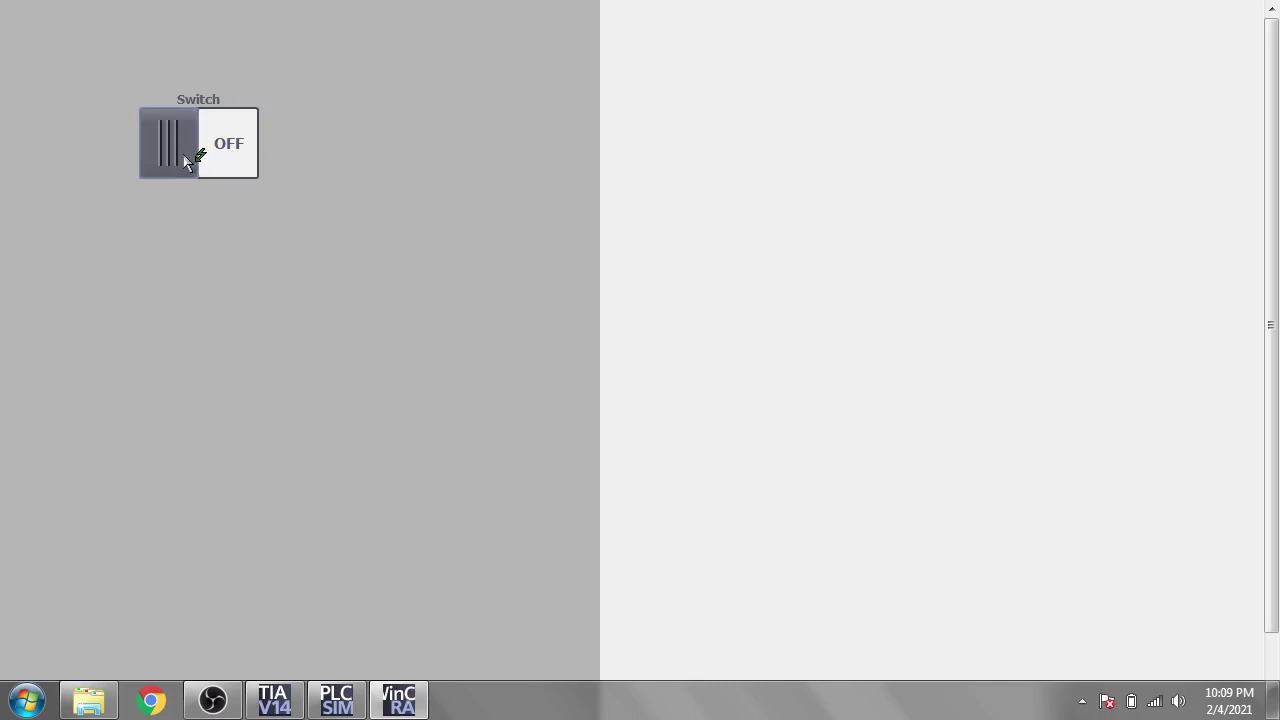
drag(188, 157, 237, 160)
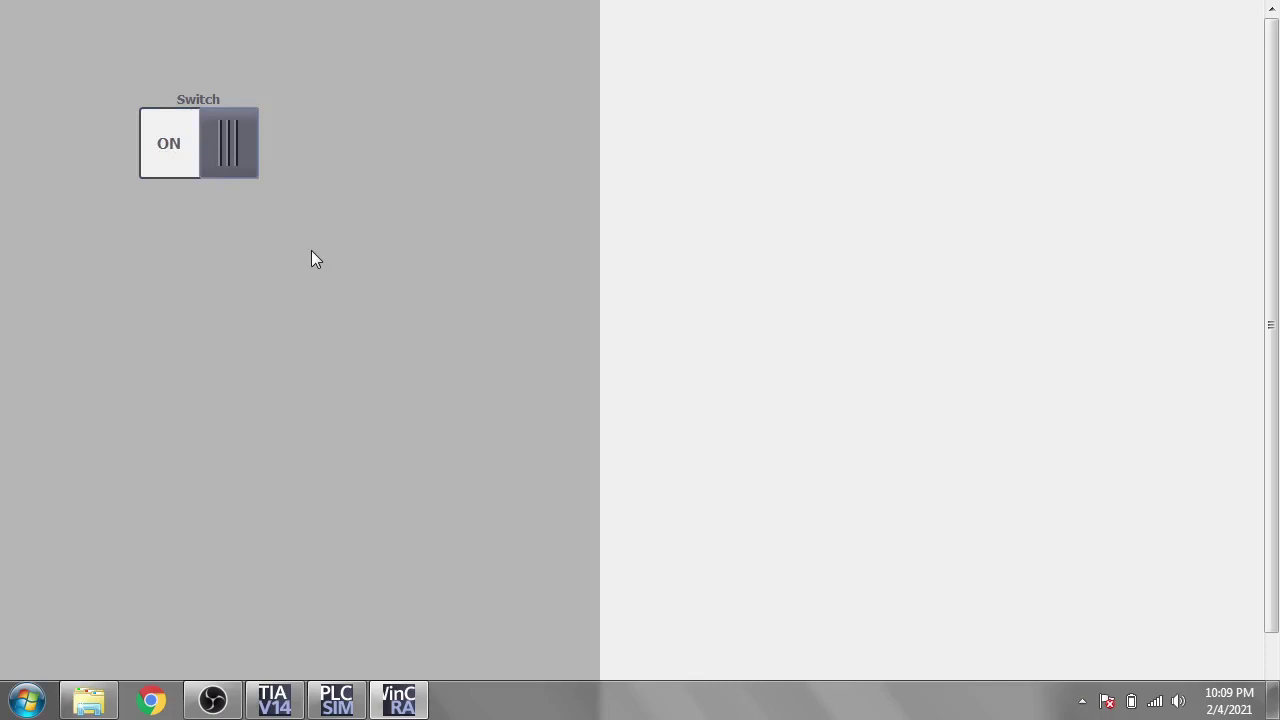
click(274, 699)
click(372, 378)
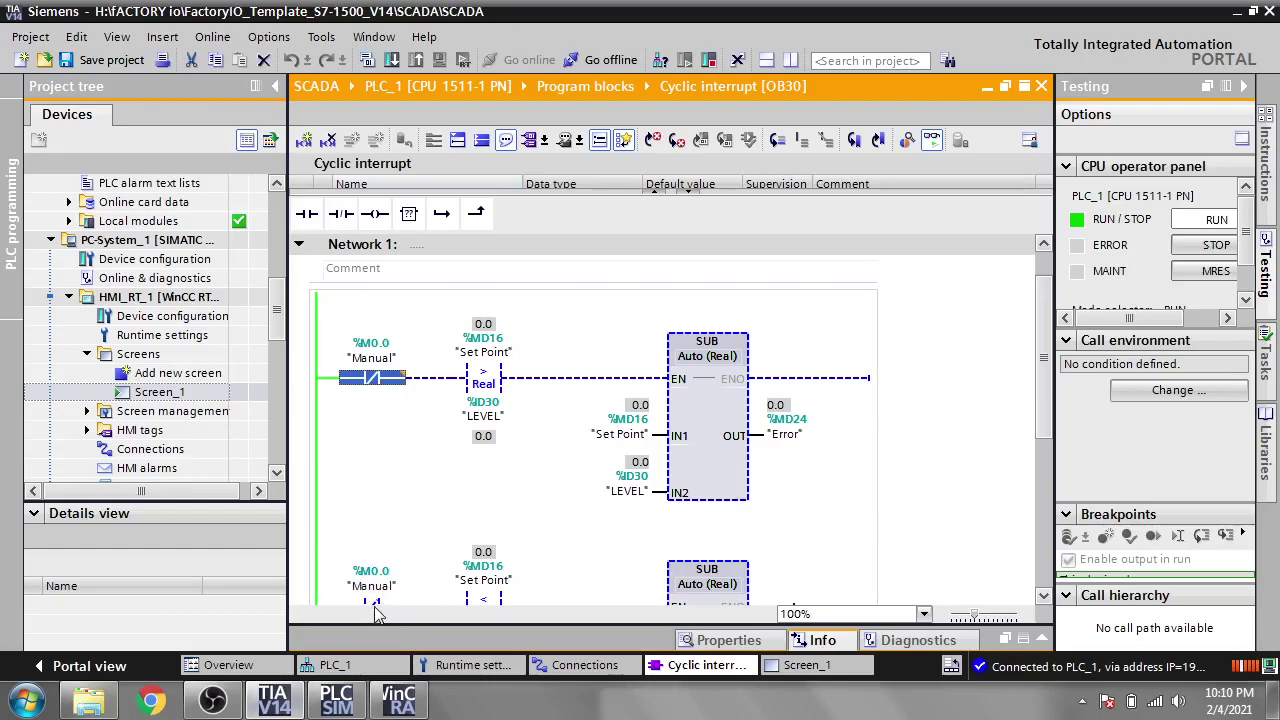
click(374, 602)
click(378, 385)
click(378, 600)
click(375, 386)
click(399, 695)
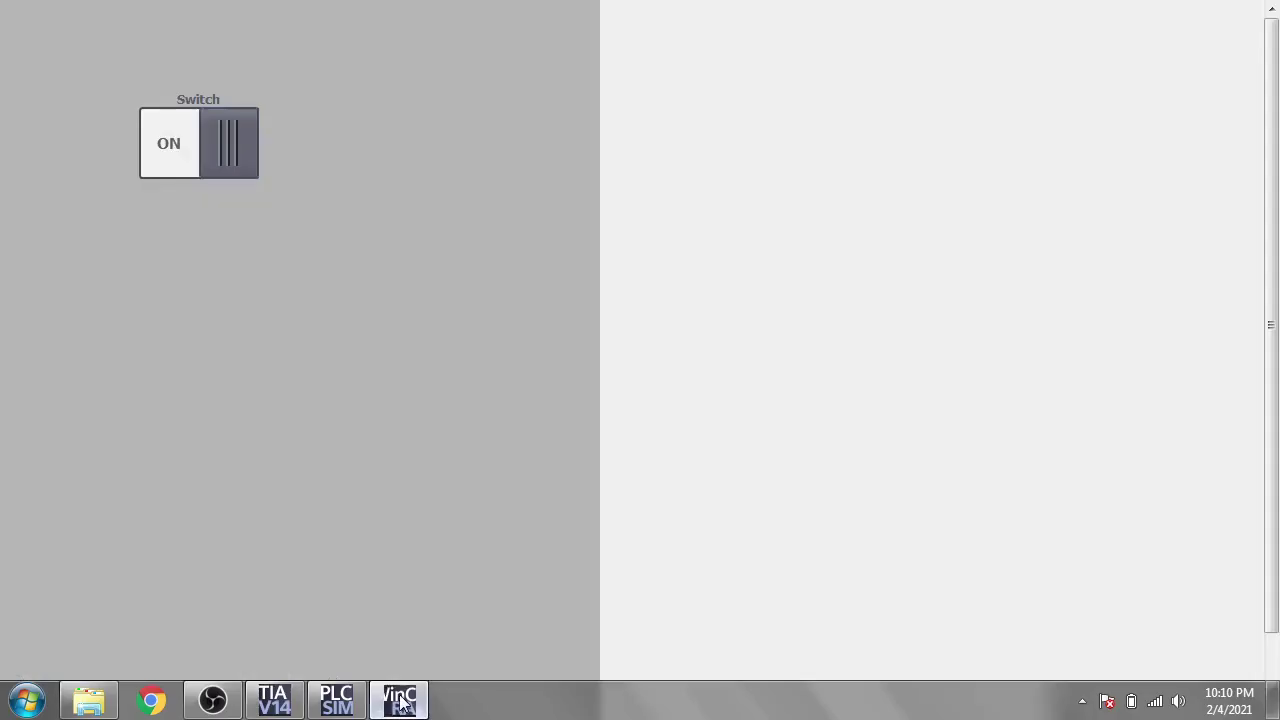
click(399, 695)
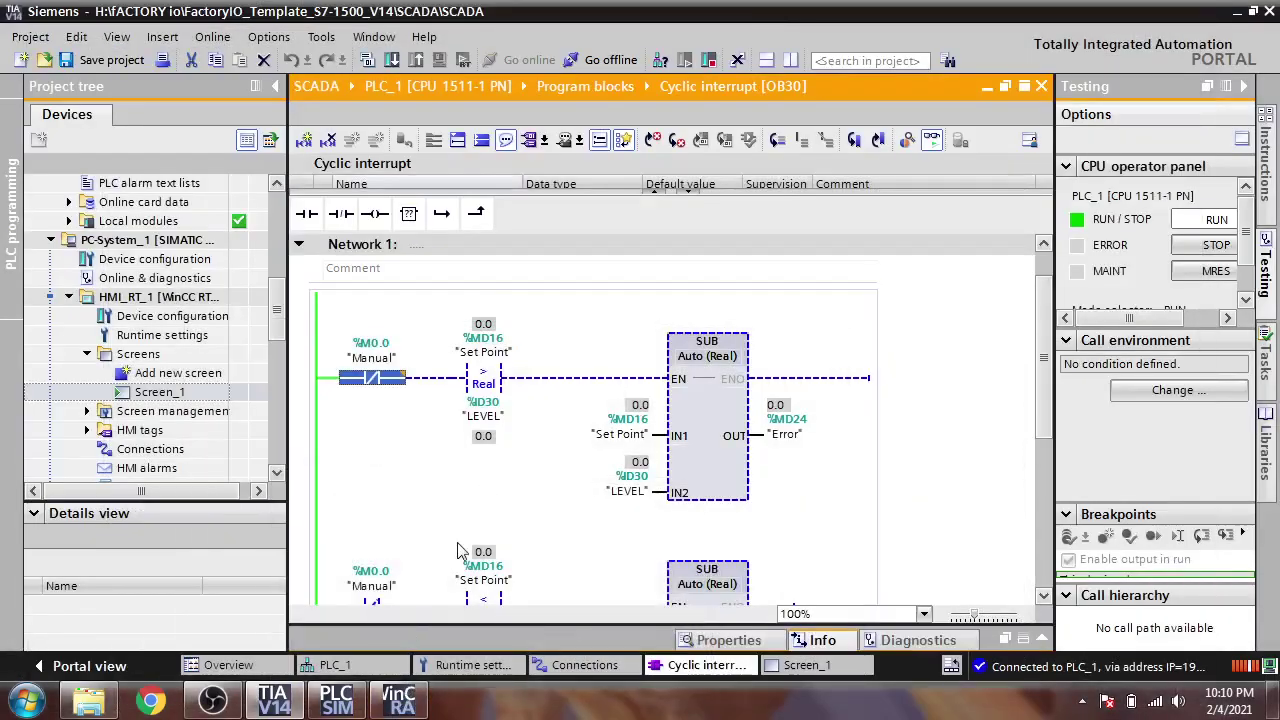